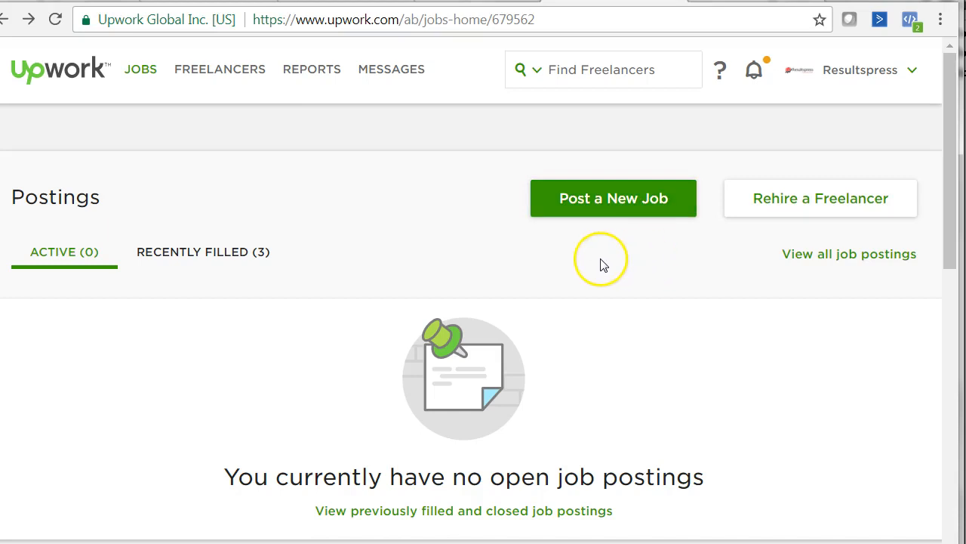
Step: Start a new job post by reusing the previous post "Help wanted with CSS / HTML task"
click(634, 199)
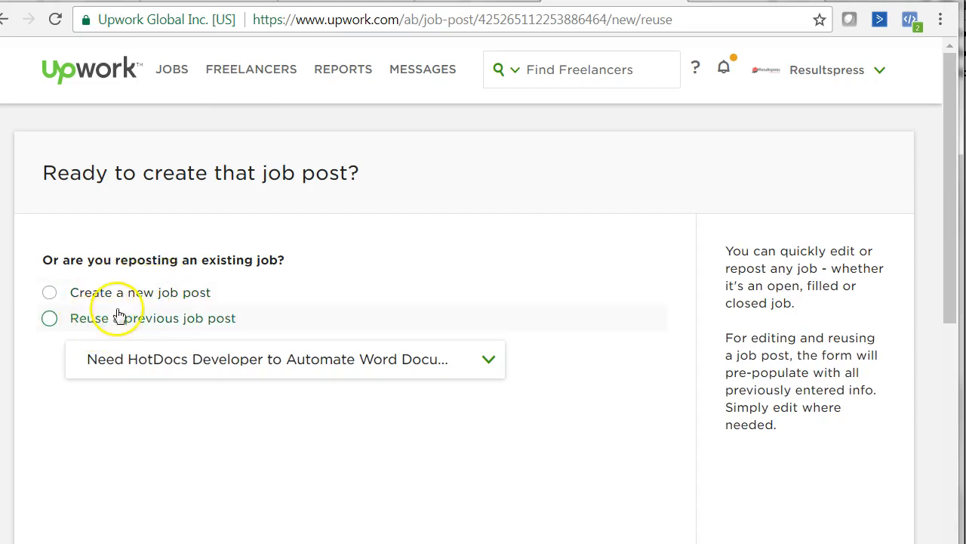
click(85, 321)
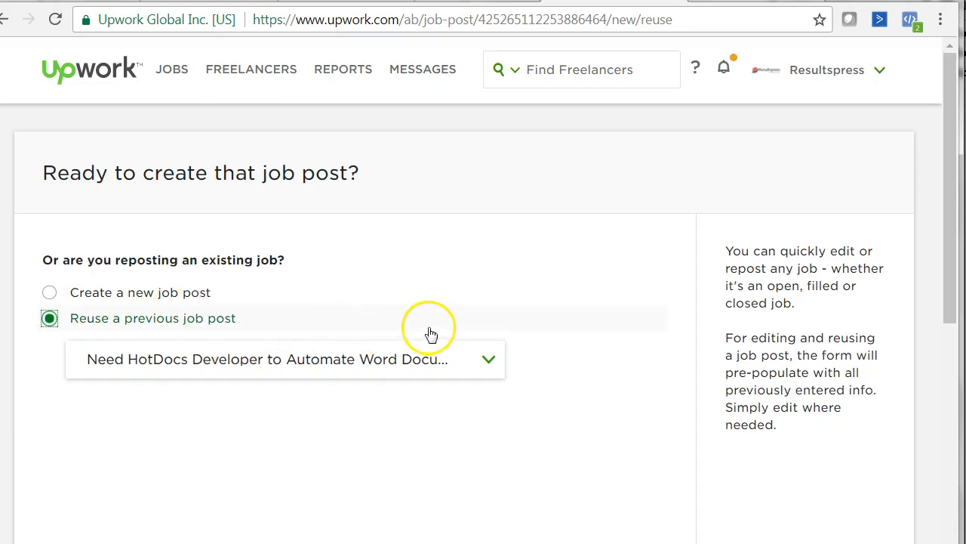
click(492, 368)
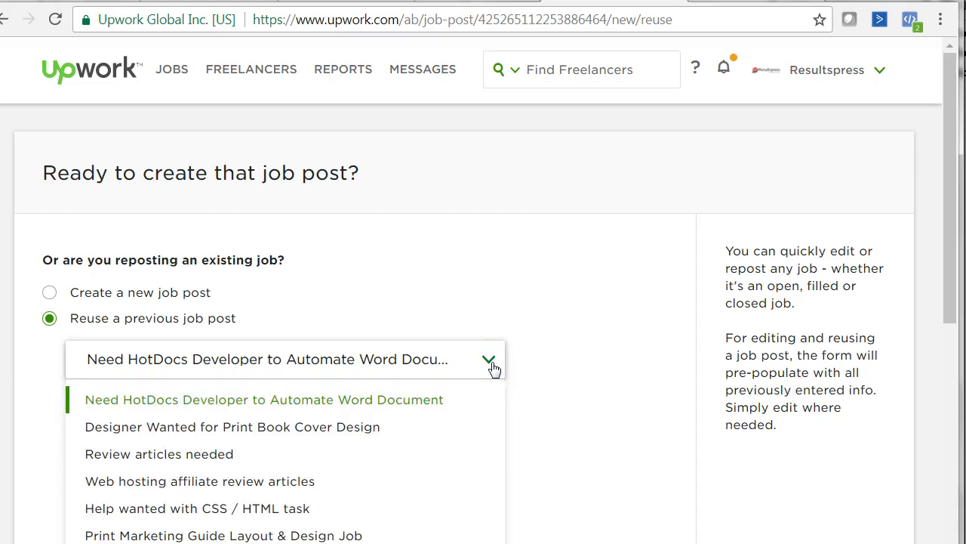
click(151, 510)
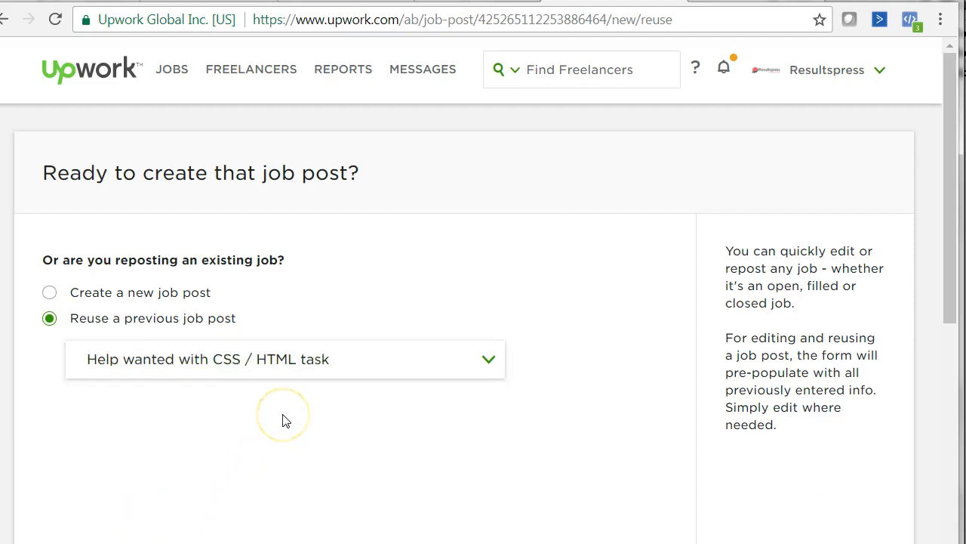
scroll(282, 421, down, 1)
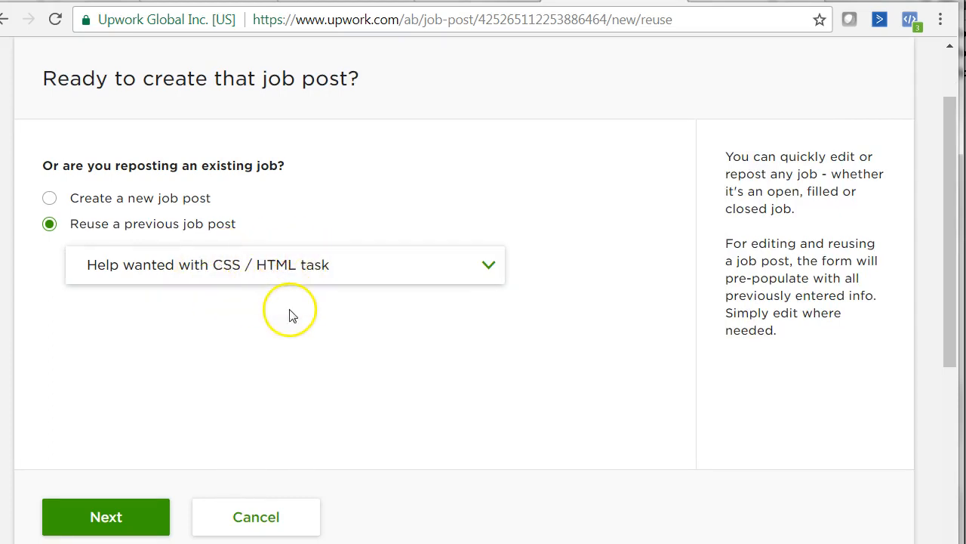
scroll(296, 317, down, 1)
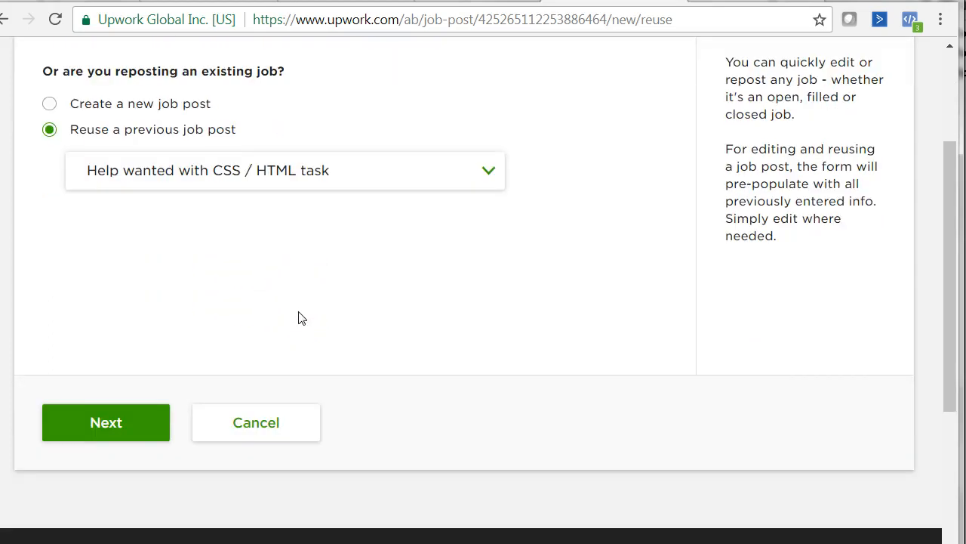
scroll(298, 317, up, 1)
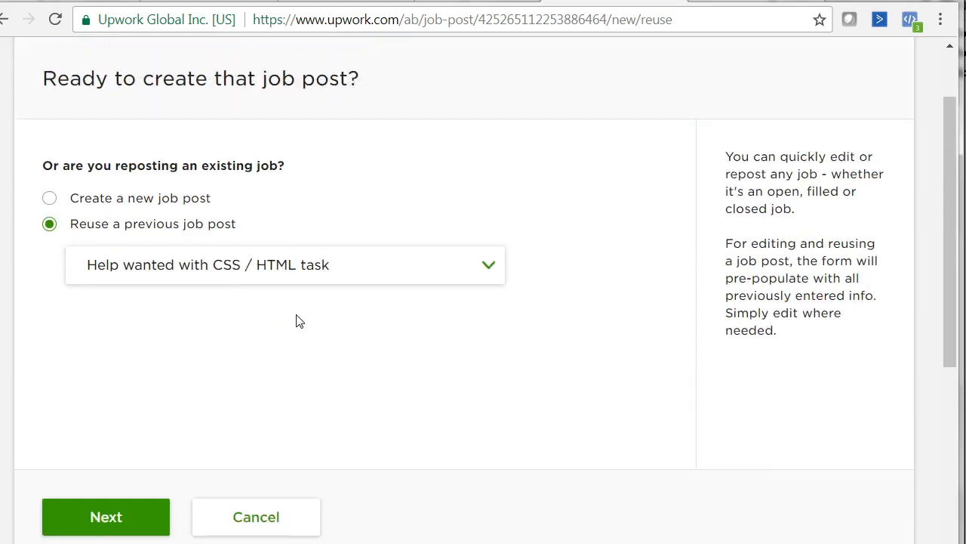
click(138, 527)
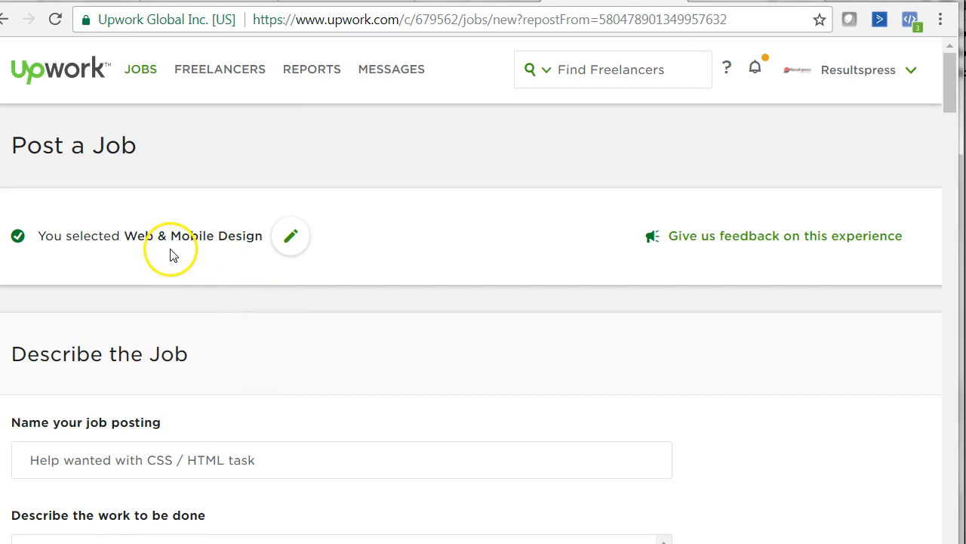
Step: Examine the job posting's name and the start of the work description in the Describe the Job section
scroll(215, 256, down, 3)
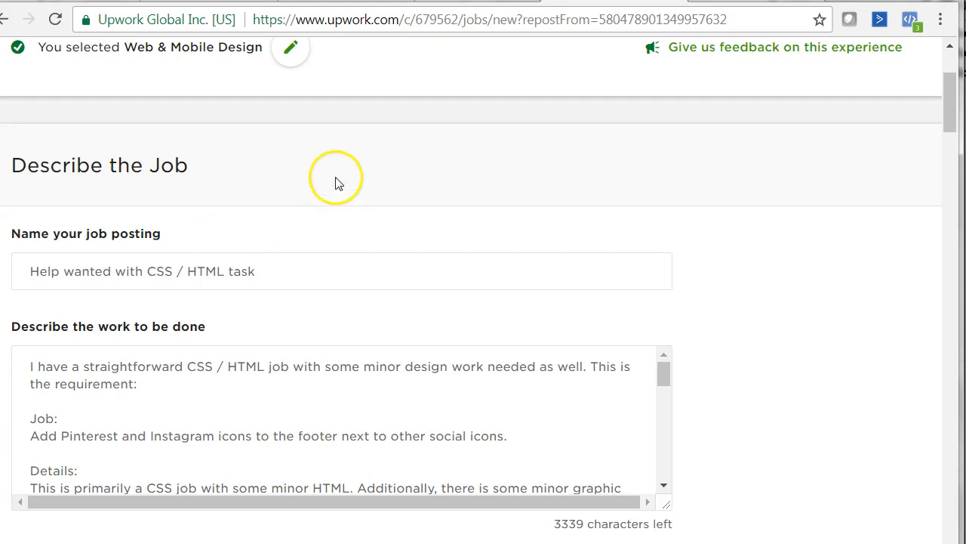
click(257, 278)
click(325, 295)
click(374, 271)
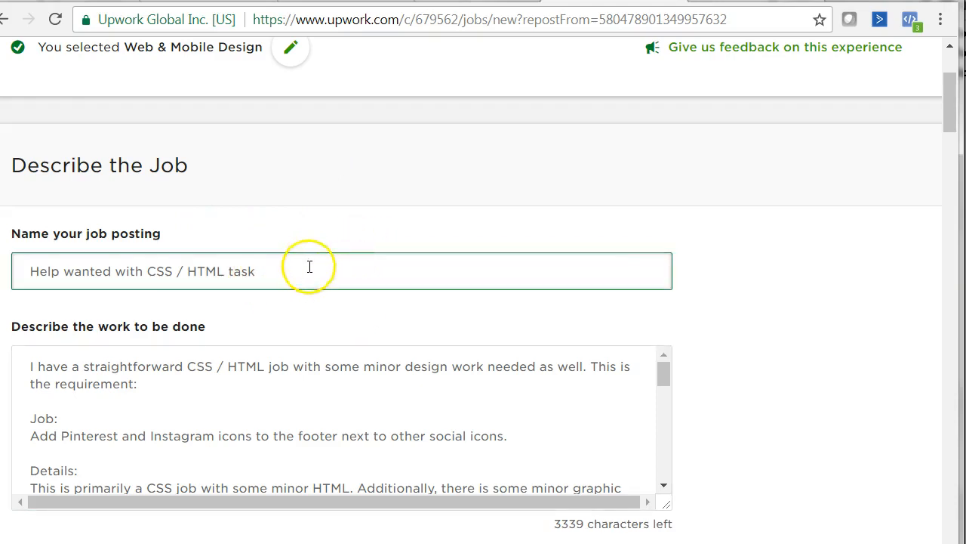
scroll(308, 268, down, 1)
click(207, 274)
click(214, 183)
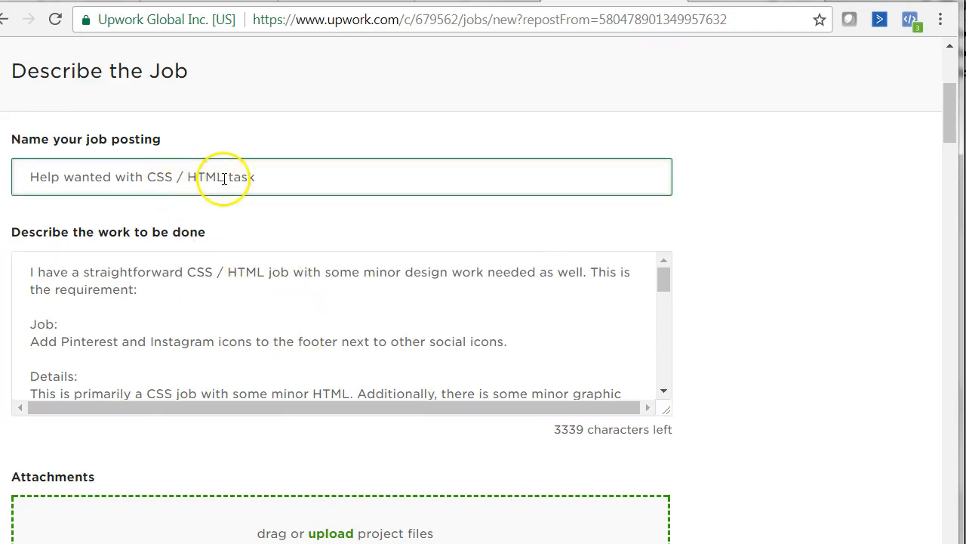
click(153, 234)
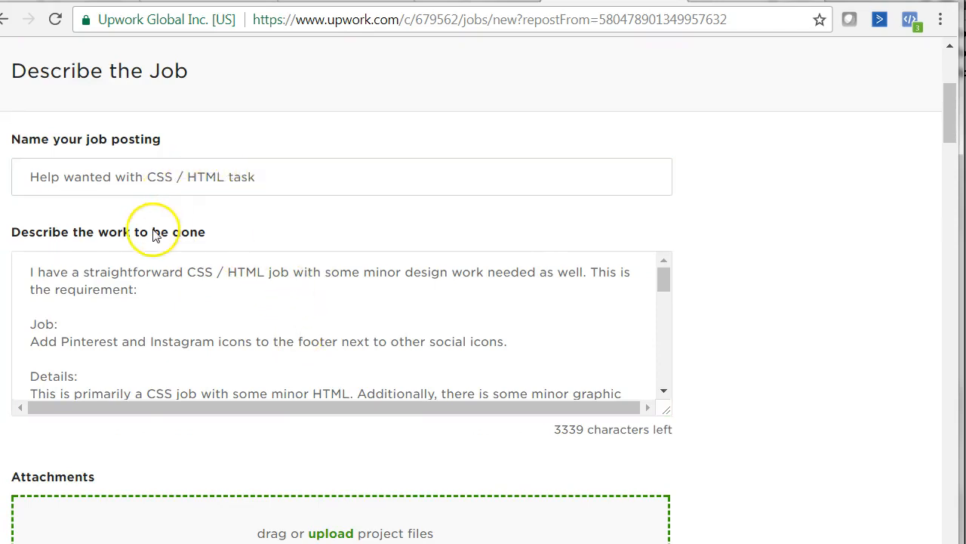
click(152, 234)
click(131, 208)
click(139, 214)
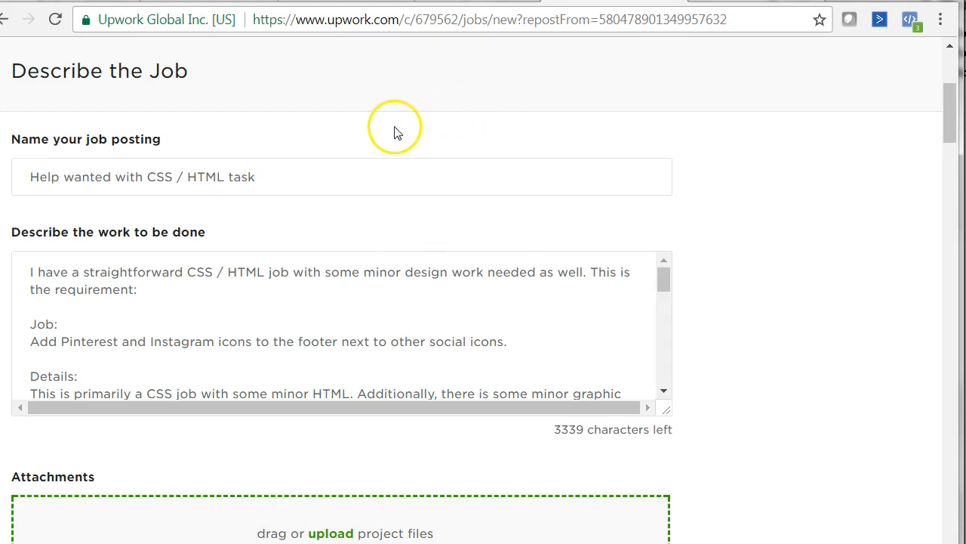
click(366, 164)
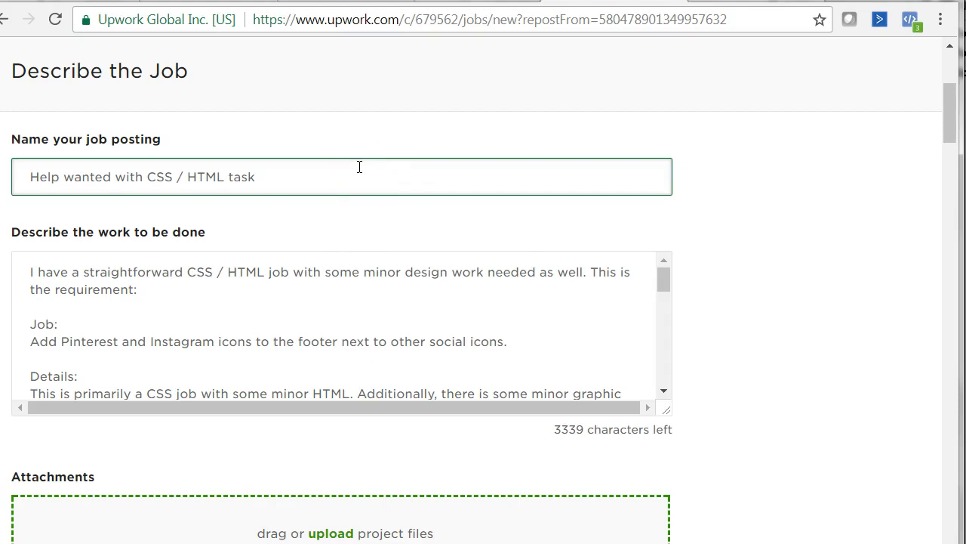
click(241, 229)
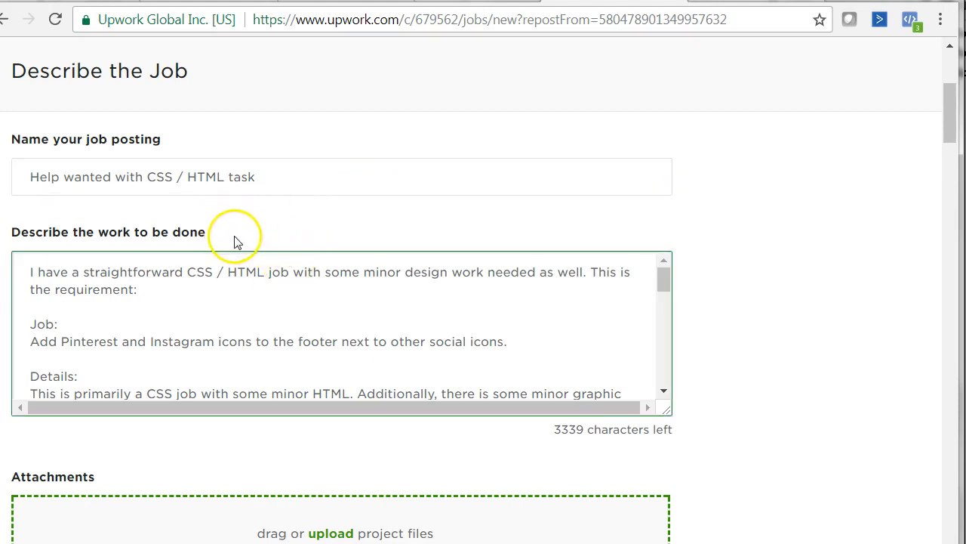
Step: Read the work description from the job summary through the navigation icon and style sheet instructions
scroll(243, 239, down, 1)
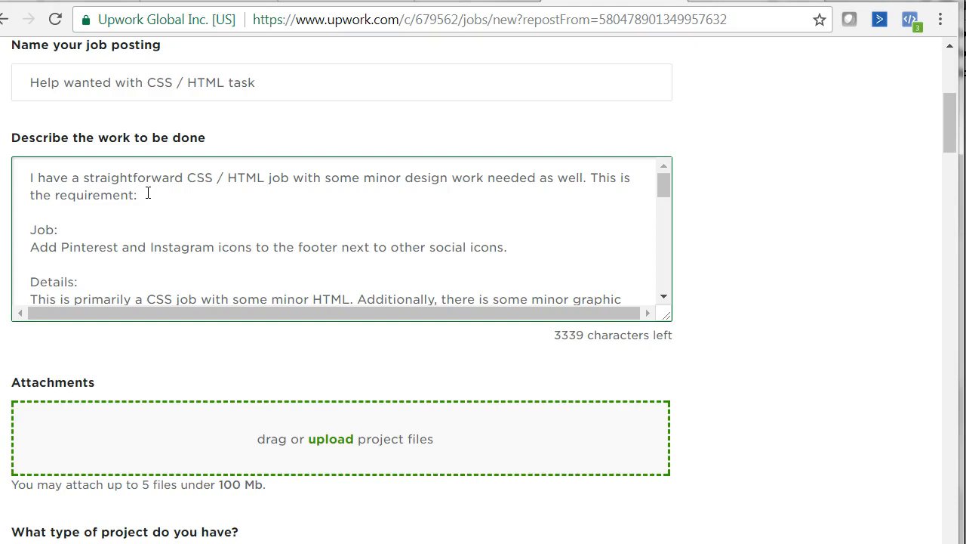
click(165, 198)
click(188, 203)
scroll(323, 233, down, 2)
scroll(321, 236, up, 2)
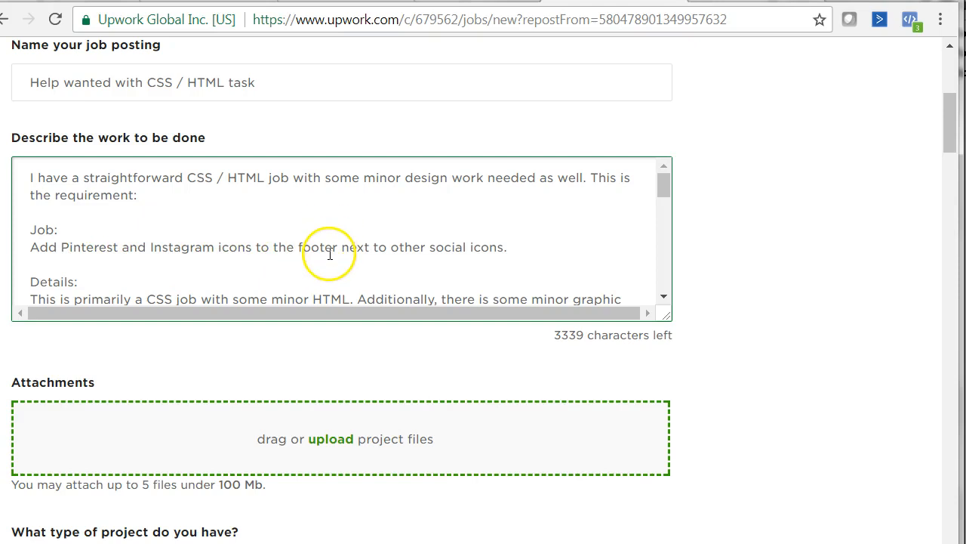
scroll(329, 254, down, 2)
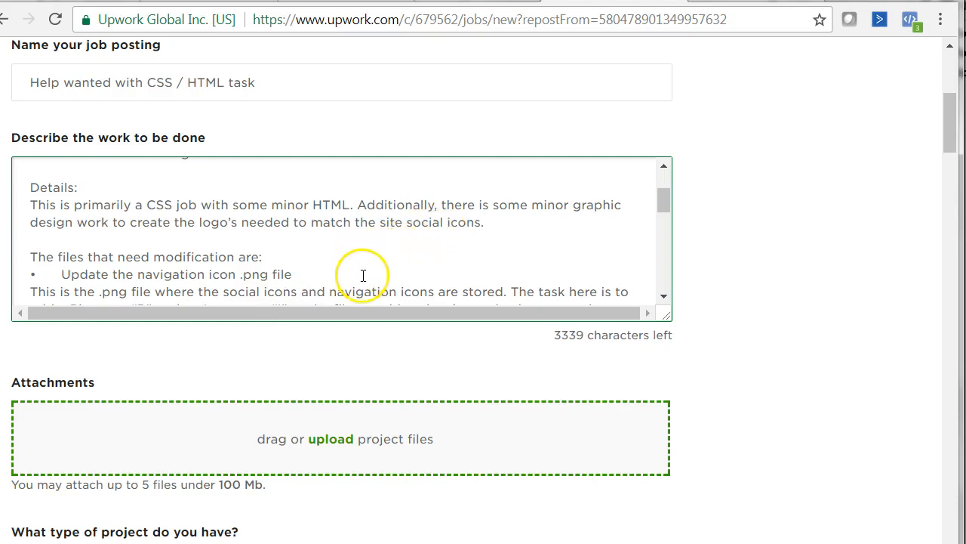
scroll(372, 273, down, 3)
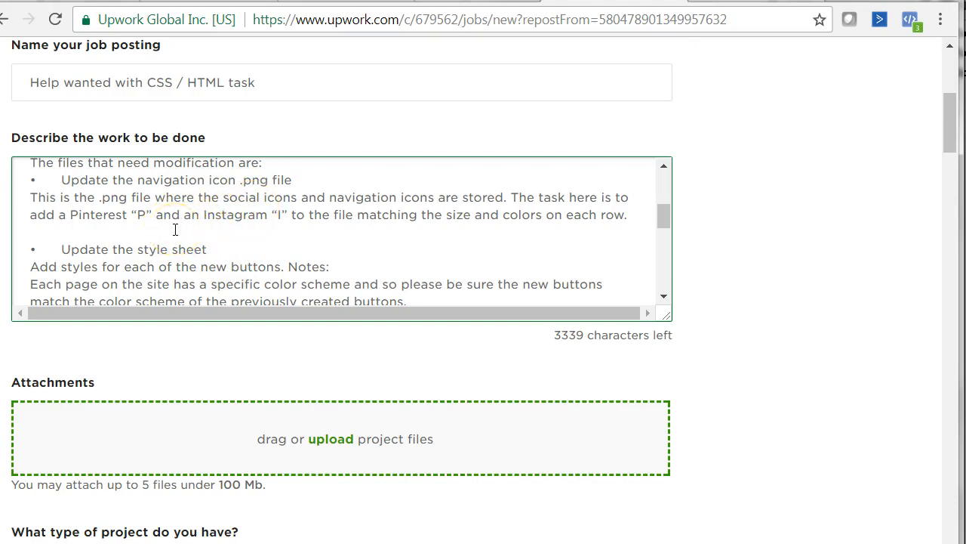
scroll(178, 257, down, 1)
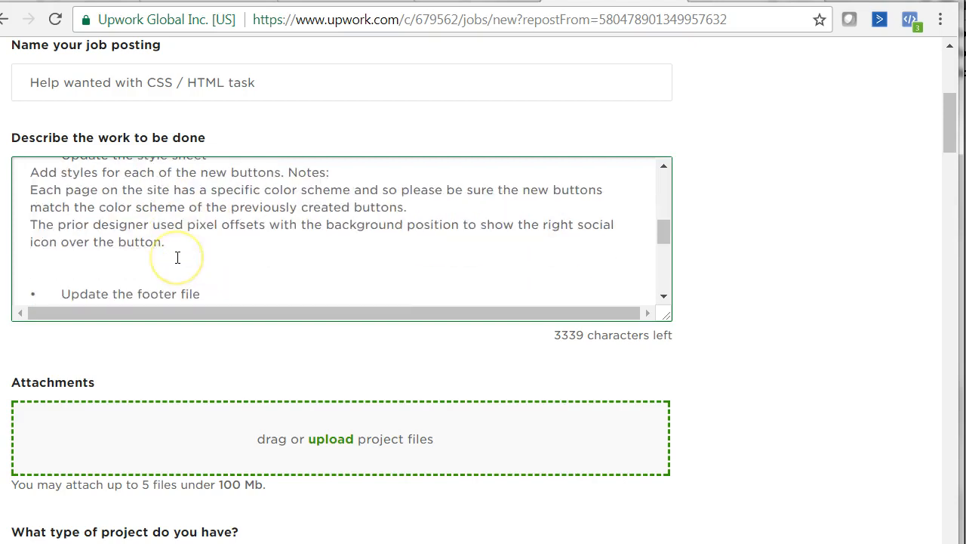
scroll(177, 257, up, 1)
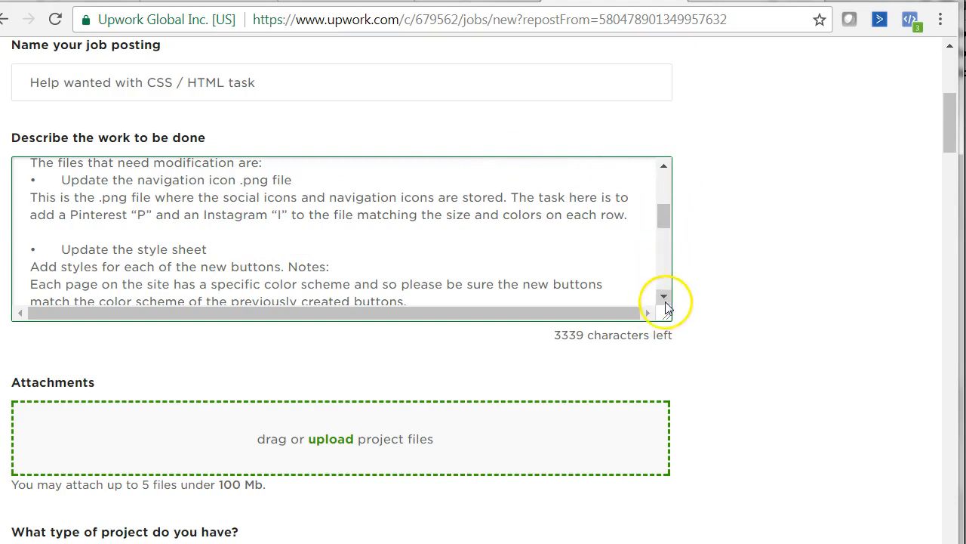
Step: Enlarge the work description box and read the footer file instructions and other requirements, including the note on written English skills
drag(667, 317, 665, 487)
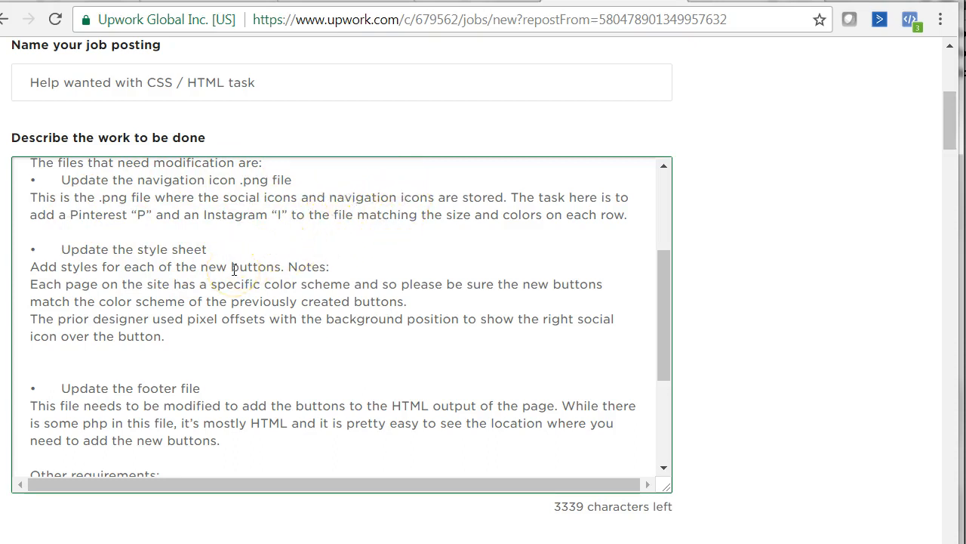
scroll(233, 269, down, 2)
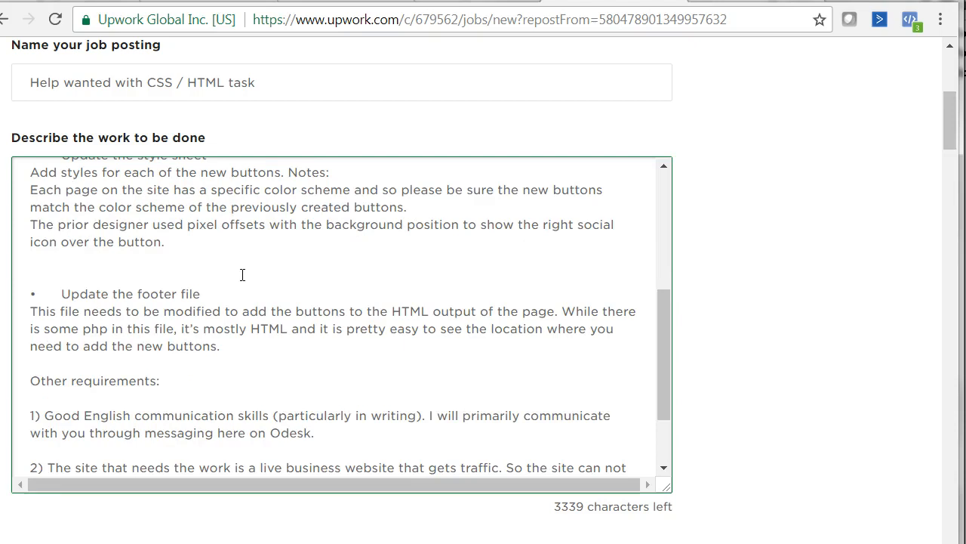
scroll(243, 275, down, 2)
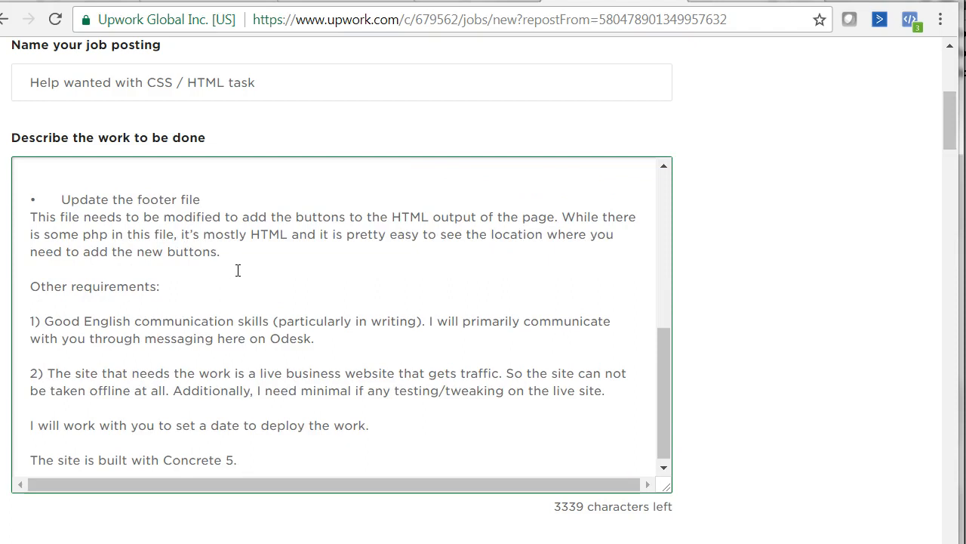
scroll(238, 270, down, 1)
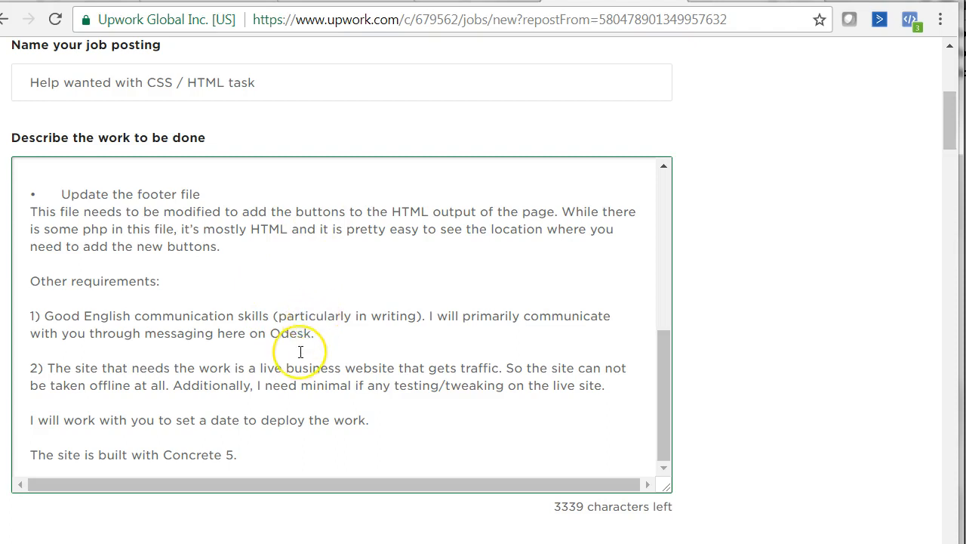
scroll(300, 352, up, 3)
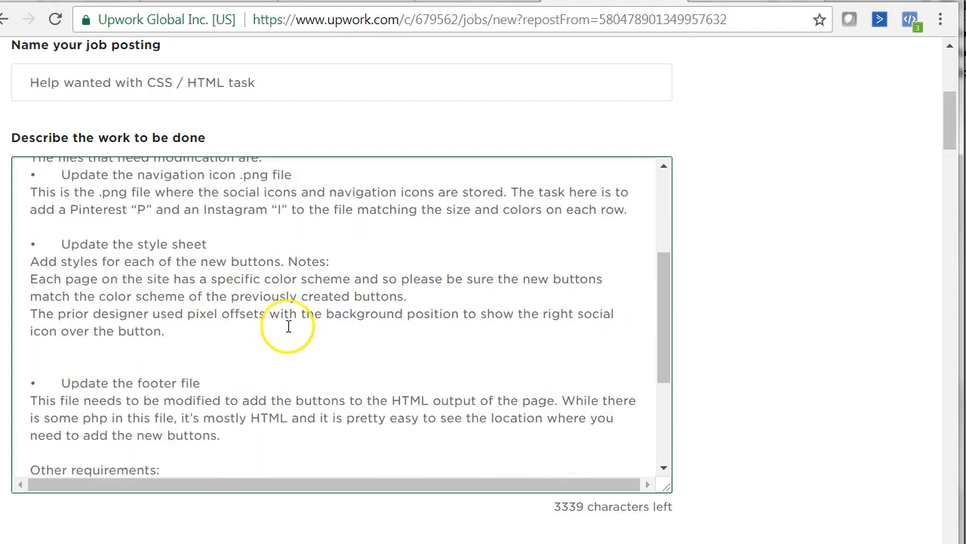
scroll(288, 327, down, 3)
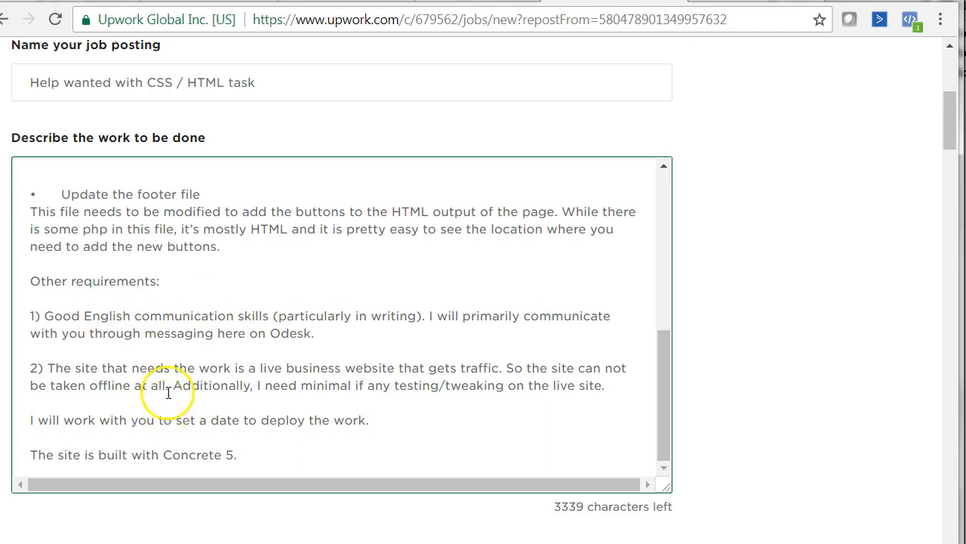
scroll(167, 393, down, 1)
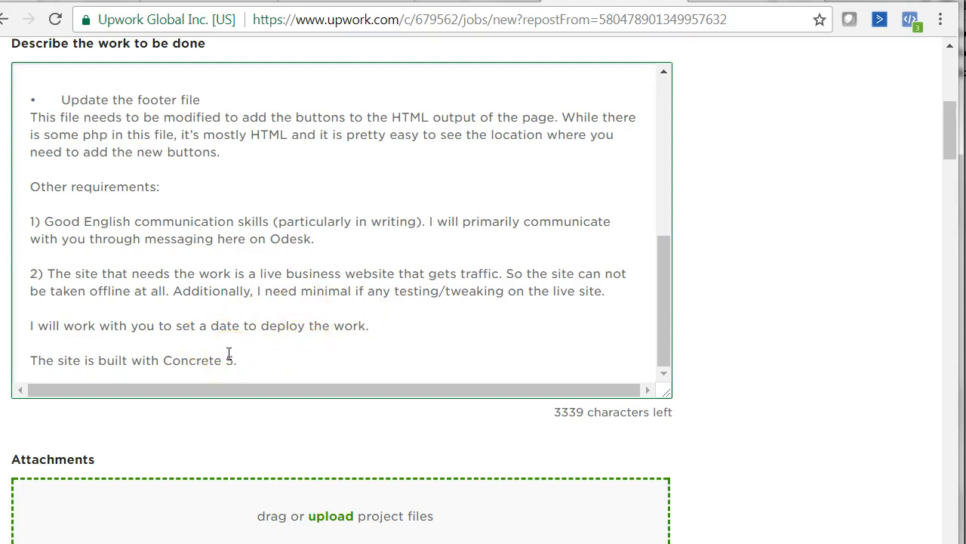
scroll(228, 326, up, 3)
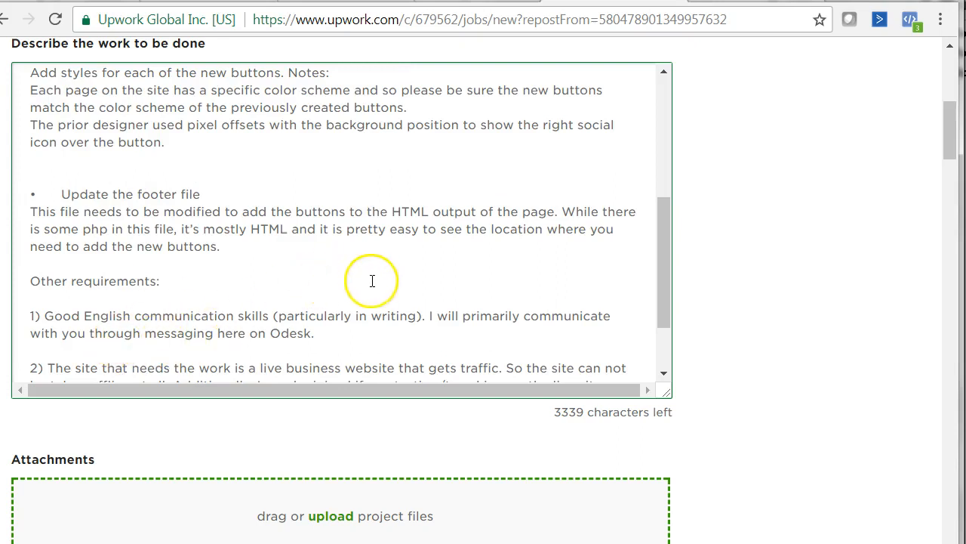
drag(418, 318, 278, 318)
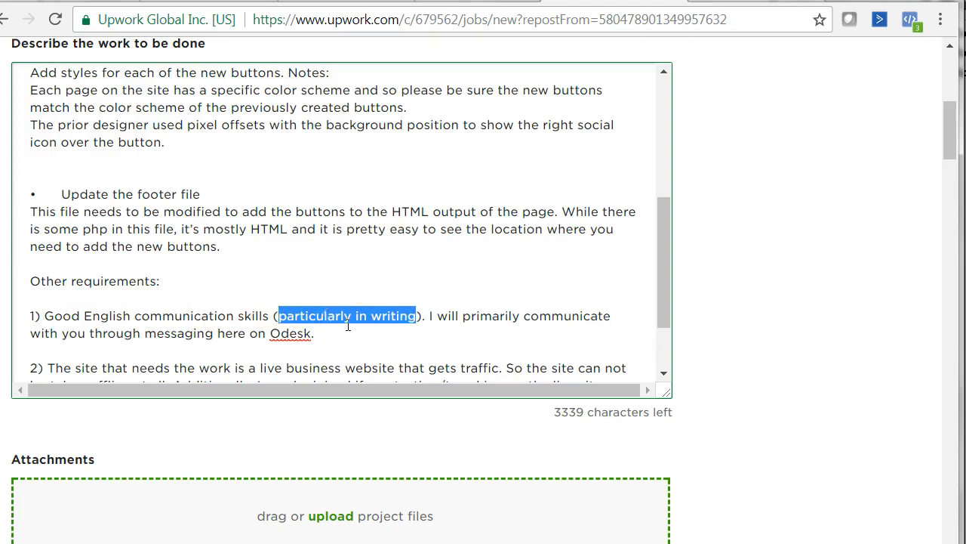
click(352, 340)
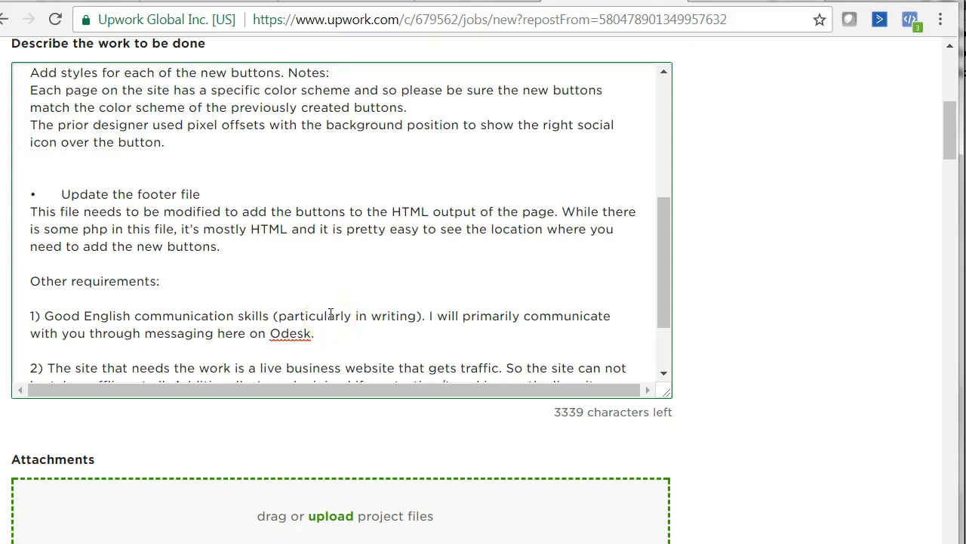
Step: Review the attachments area and the questions on project type, project description and number of freelancers
scroll(331, 314, down, 3)
scroll(331, 313, down, 3)
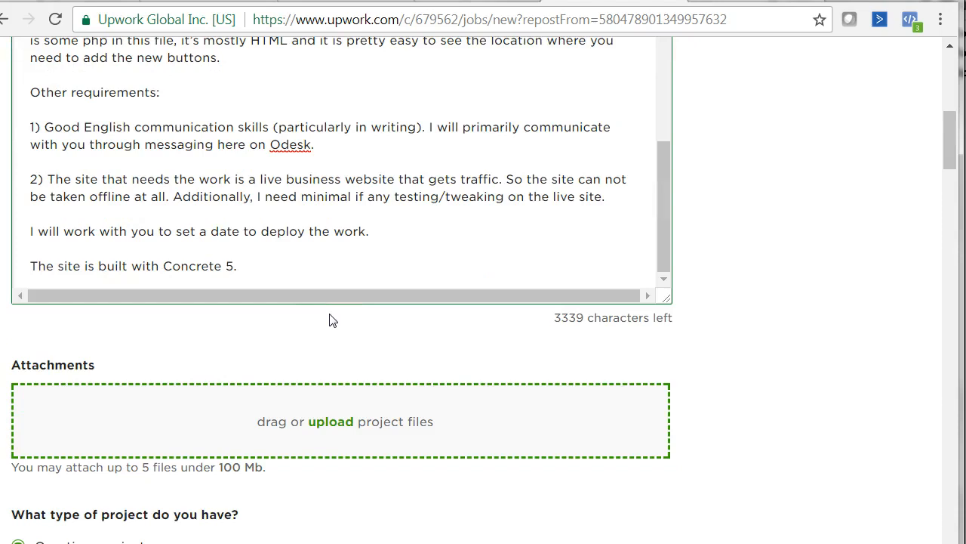
scroll(330, 320, down, 5)
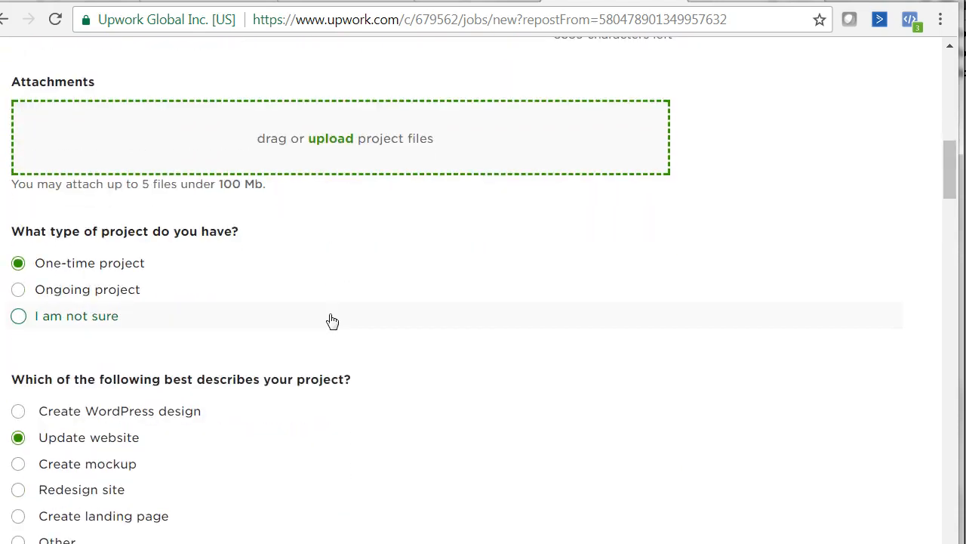
scroll(189, 321, down, 3)
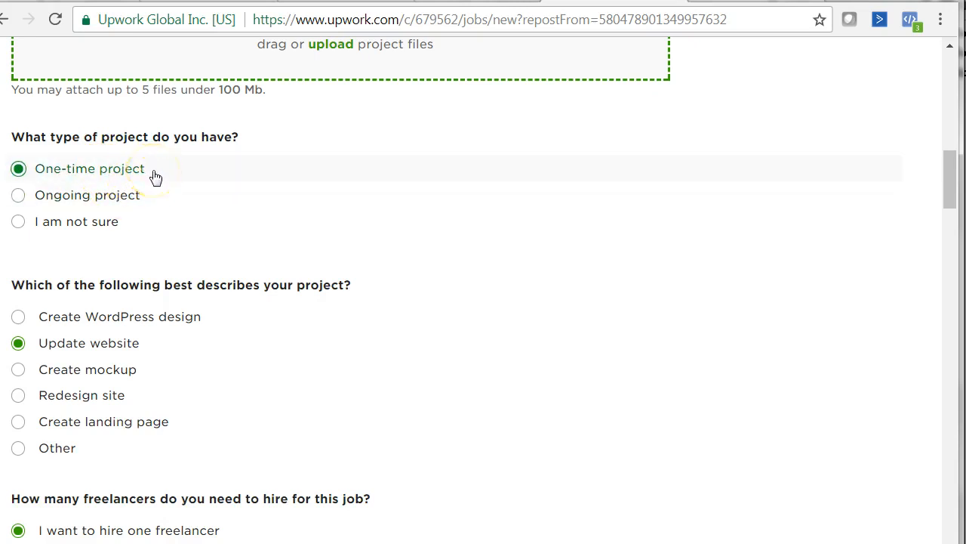
scroll(143, 319, down, 1)
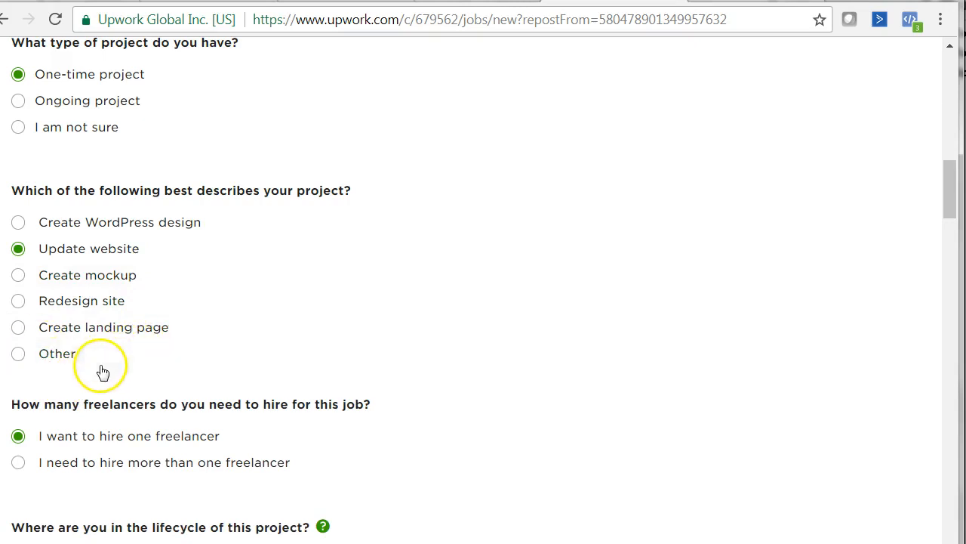
Step: Review the questions on project description, number of freelancers to hire and the project's lifecycle stage
scroll(162, 268, down, 1)
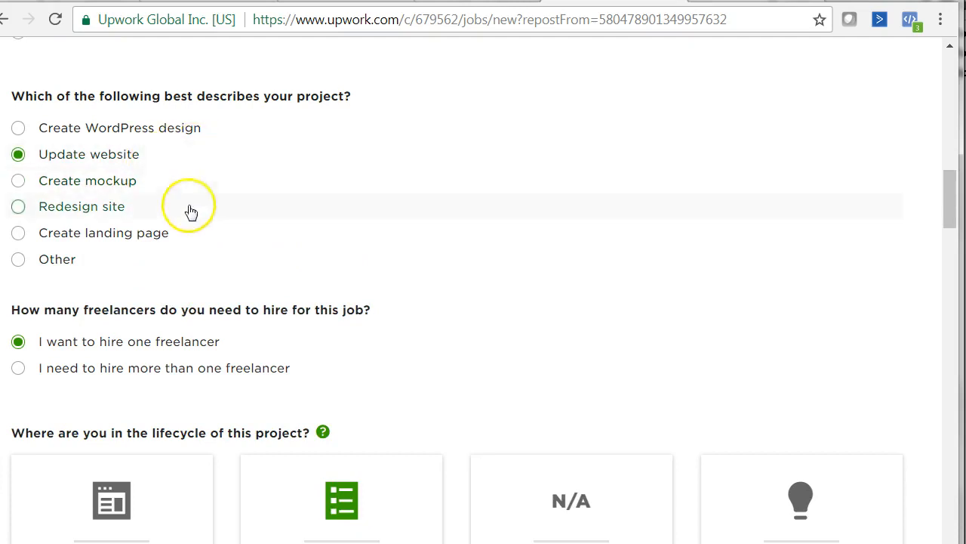
scroll(149, 361, down, 1)
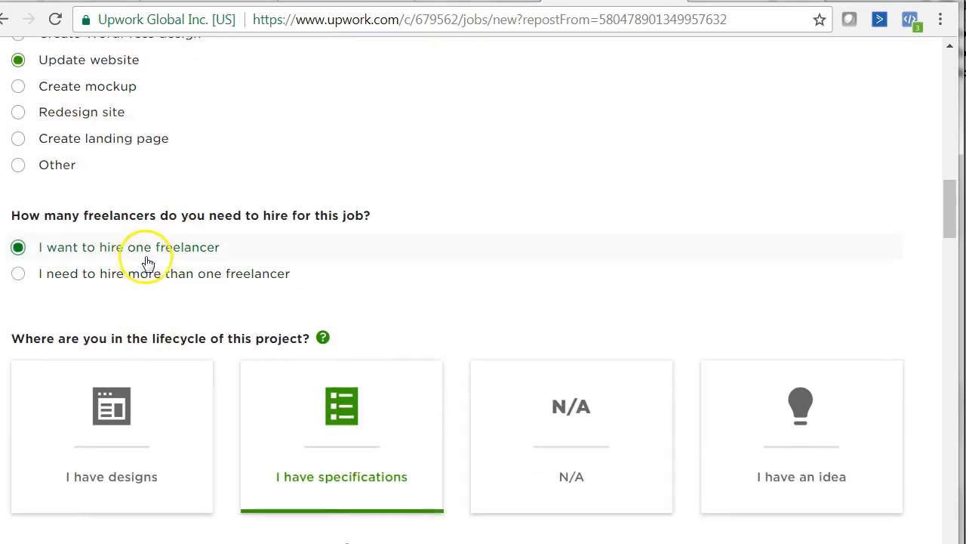
scroll(265, 224, down, 1)
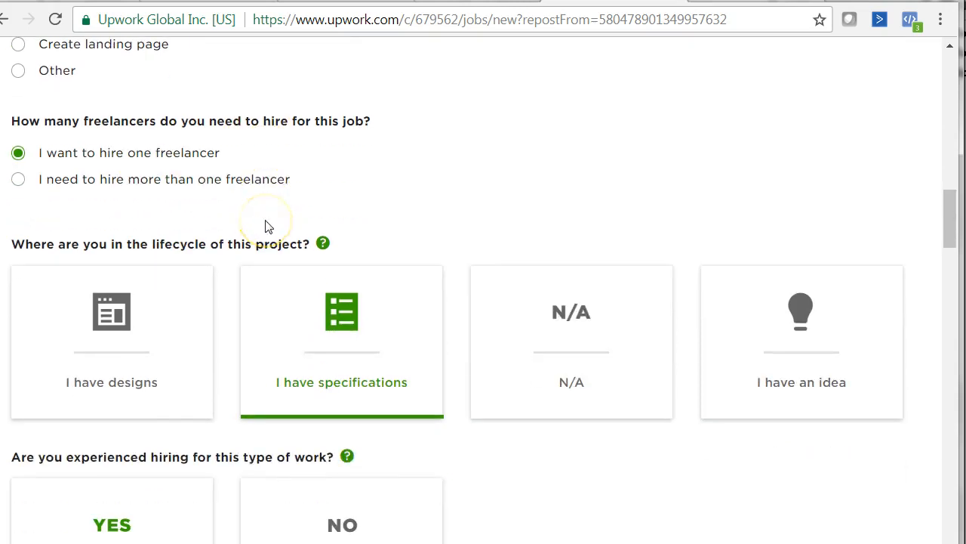
scroll(266, 226, down, 1)
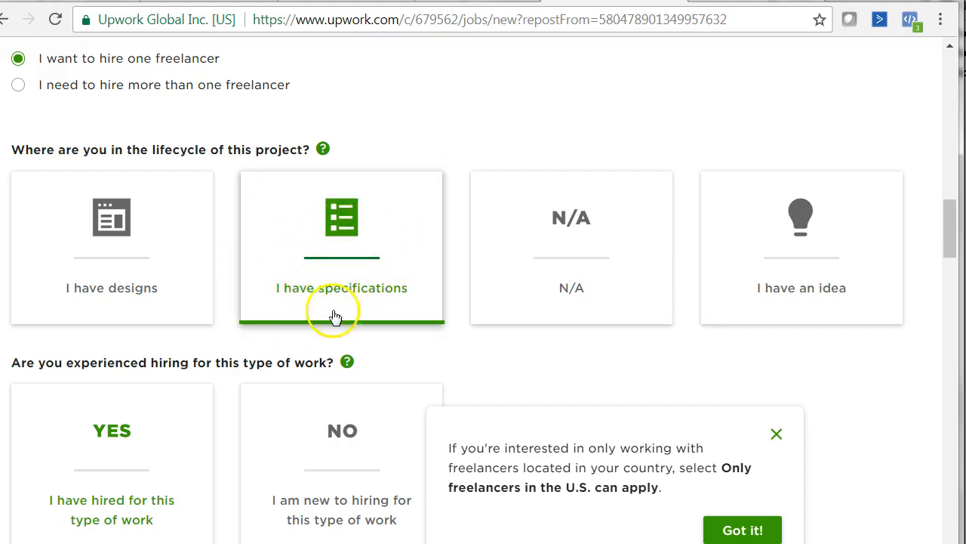
Step: Dismiss the tip about U.S.-only freelancers and review the hiring experience, location, API, start date and skills questions
scroll(317, 300, down, 3)
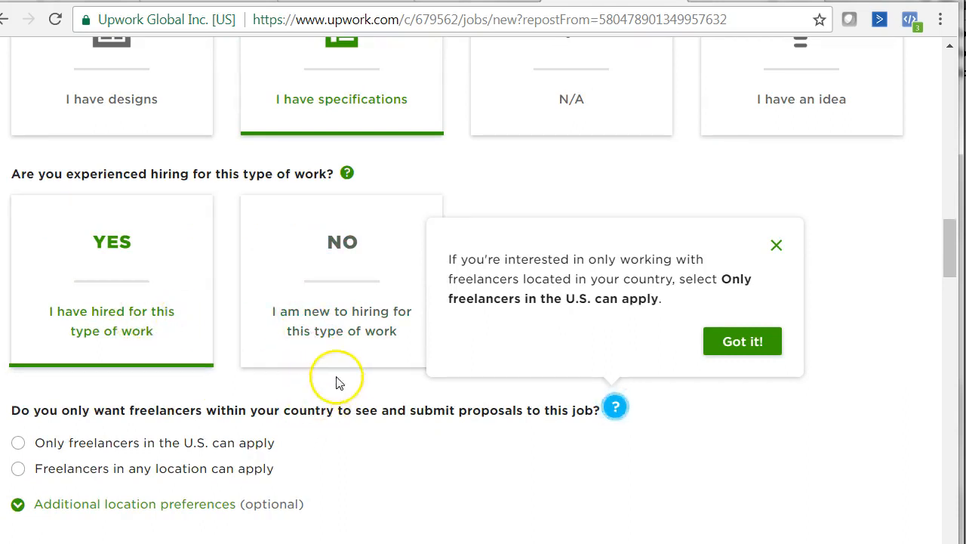
click(776, 245)
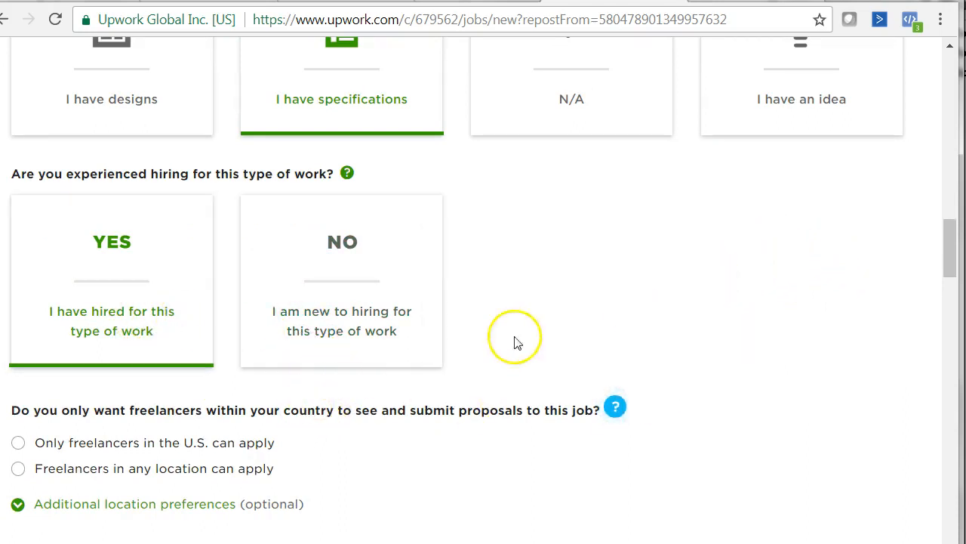
scroll(270, 473, down, 1)
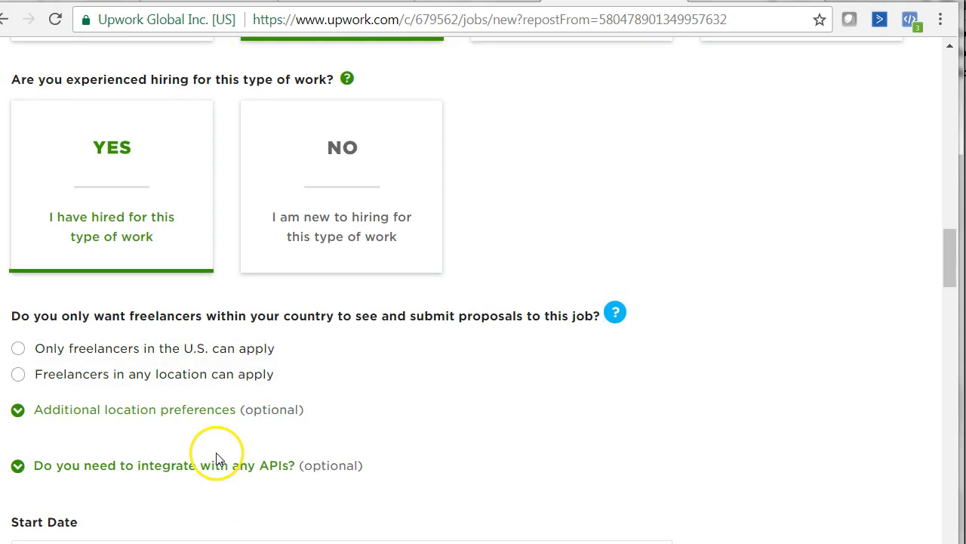
scroll(385, 338, down, 2)
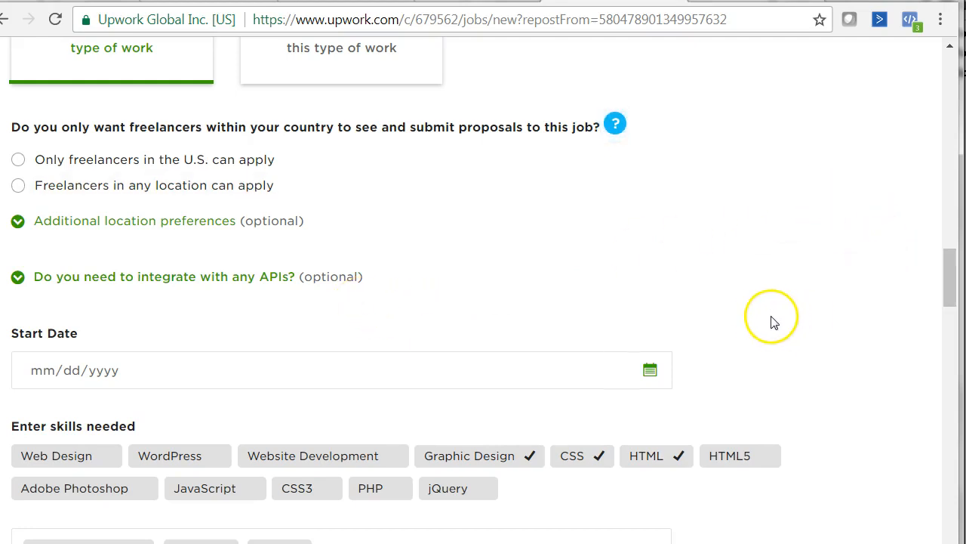
scroll(763, 321, down, 1)
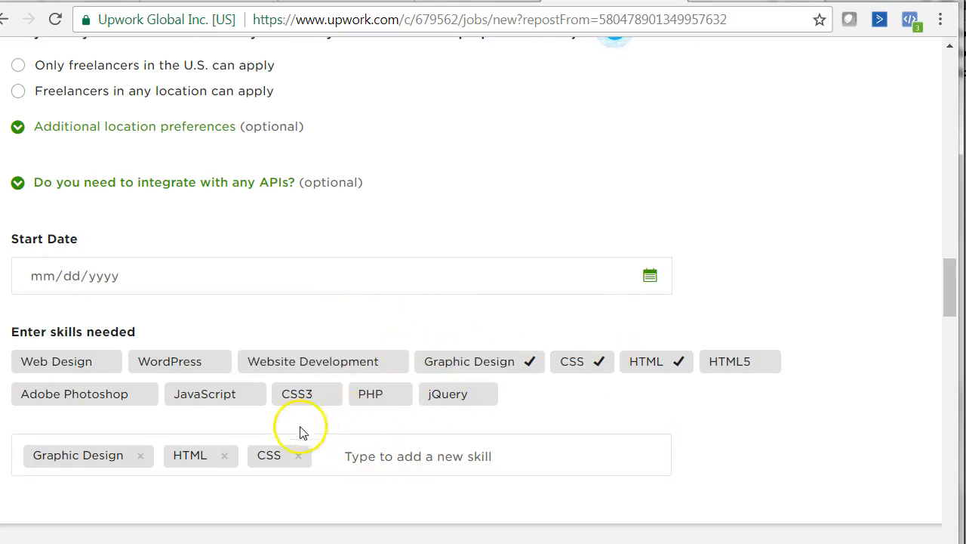
Step: Look up wordpress among the skill suggestions and clear the entry without adding it
click(400, 456)
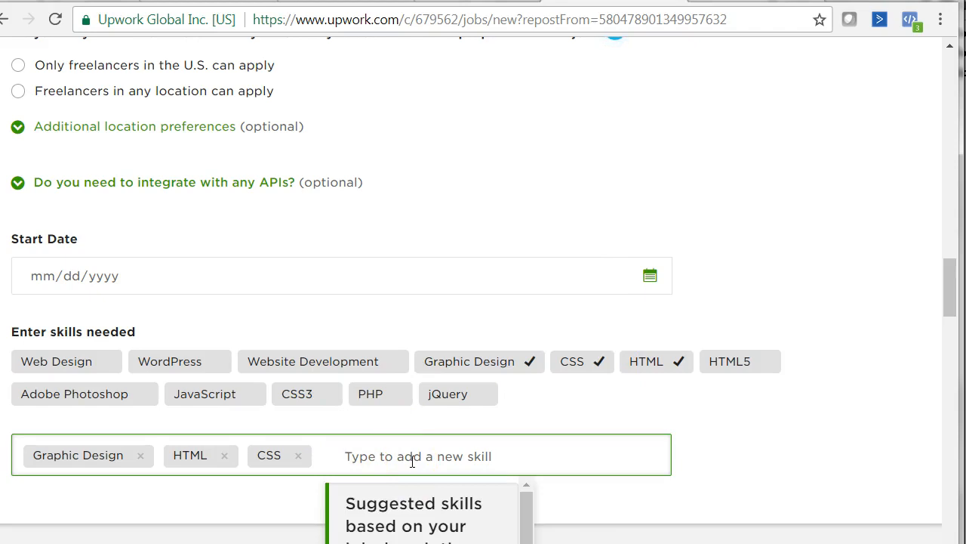
text(wordpress)
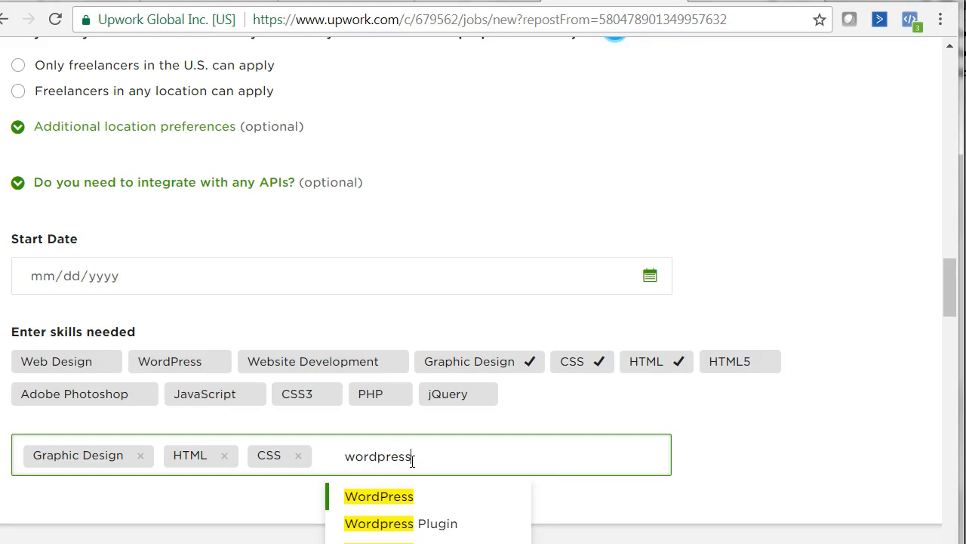
key(BackSpace)
key(BackSpace)
key(BackSpace)
key(BackSpace)
key(BackSpace)
key(BackSpace)
key(BackSpace)
key(BackSpace)
key(BackSpace)
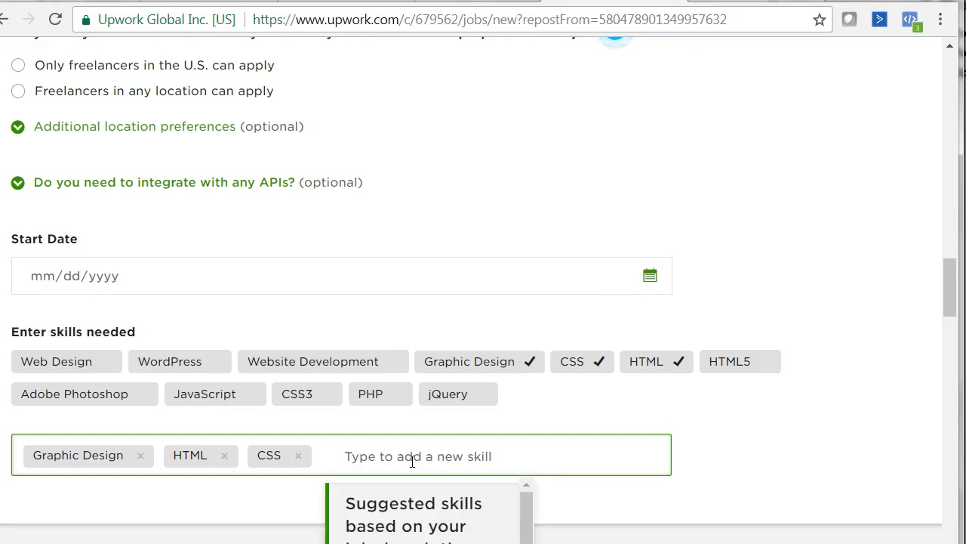
click(746, 476)
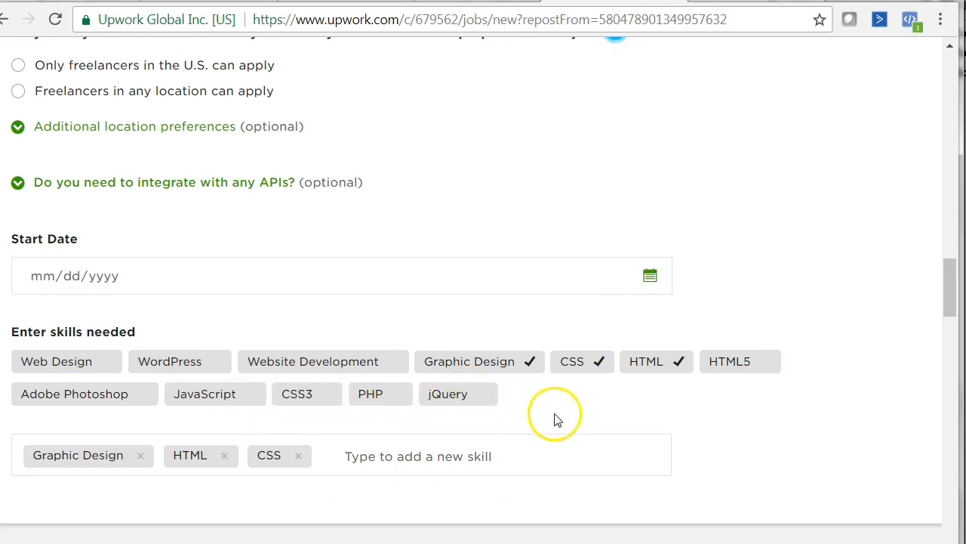
Step: Review the needed skills and the payment type and budget in the Rate and Availability section
scroll(557, 420, down, 3)
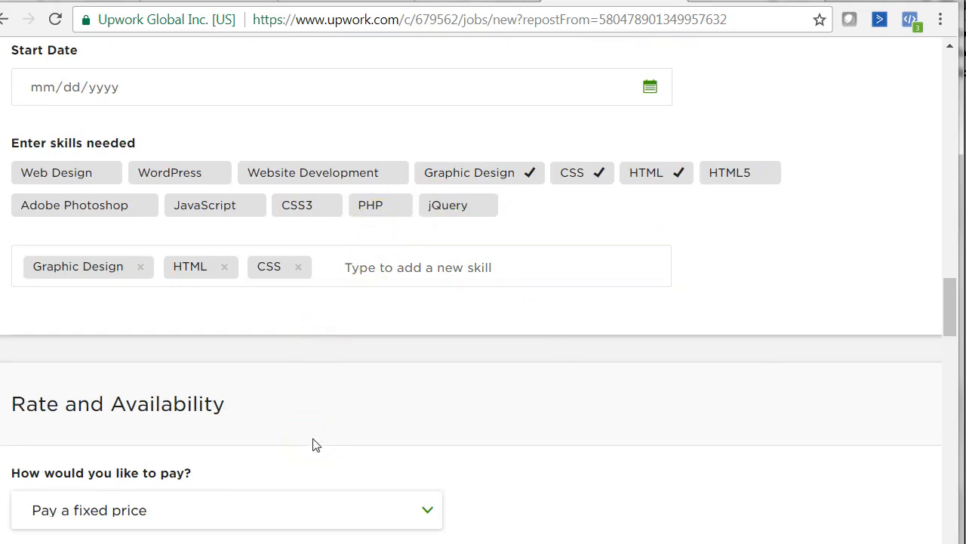
scroll(325, 422, up, 1)
scroll(324, 421, down, 1)
scroll(325, 428, down, 3)
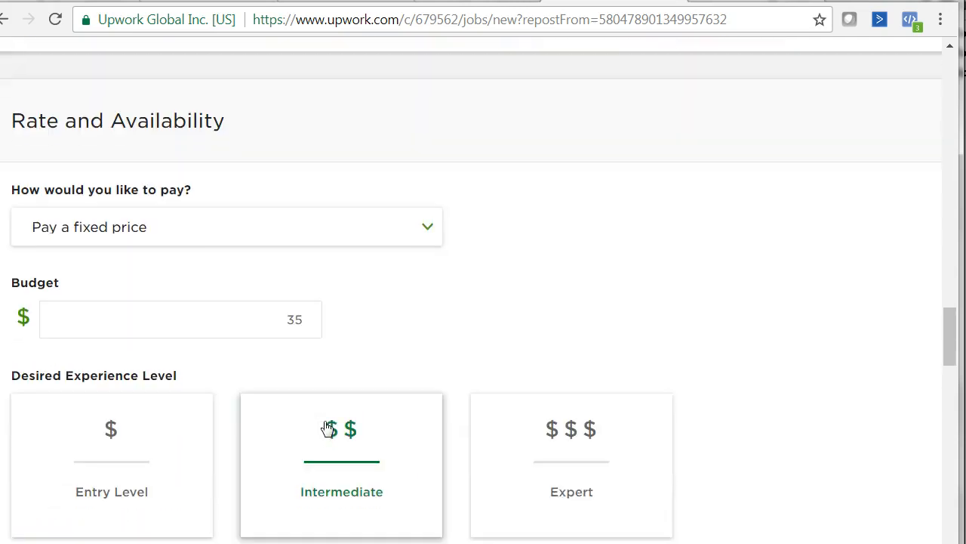
scroll(324, 427, down, 6)
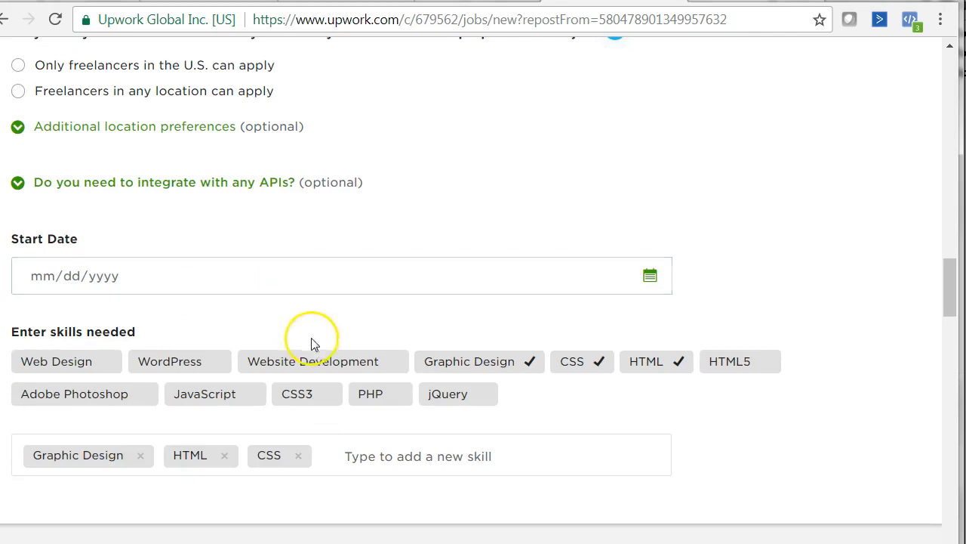
scroll(345, 378, down, 5)
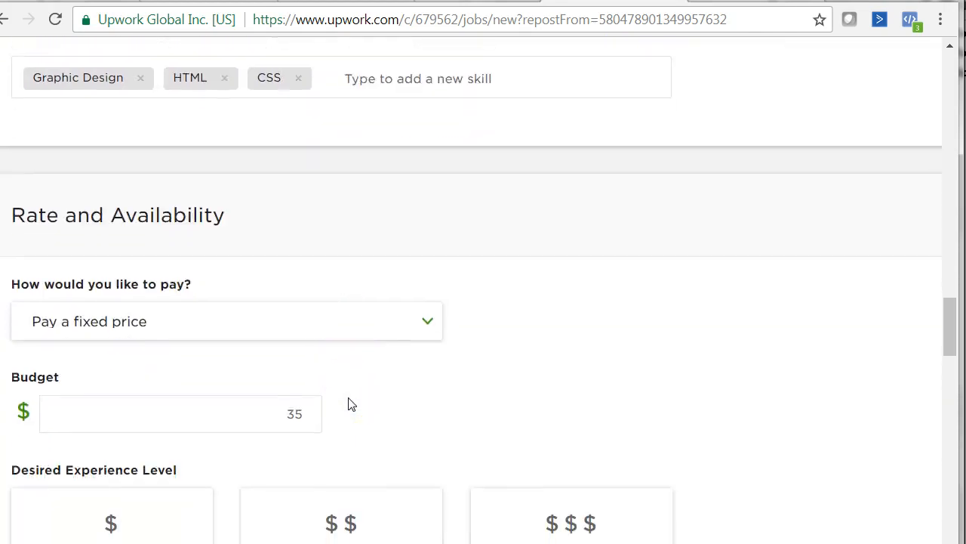
scroll(350, 399, down, 3)
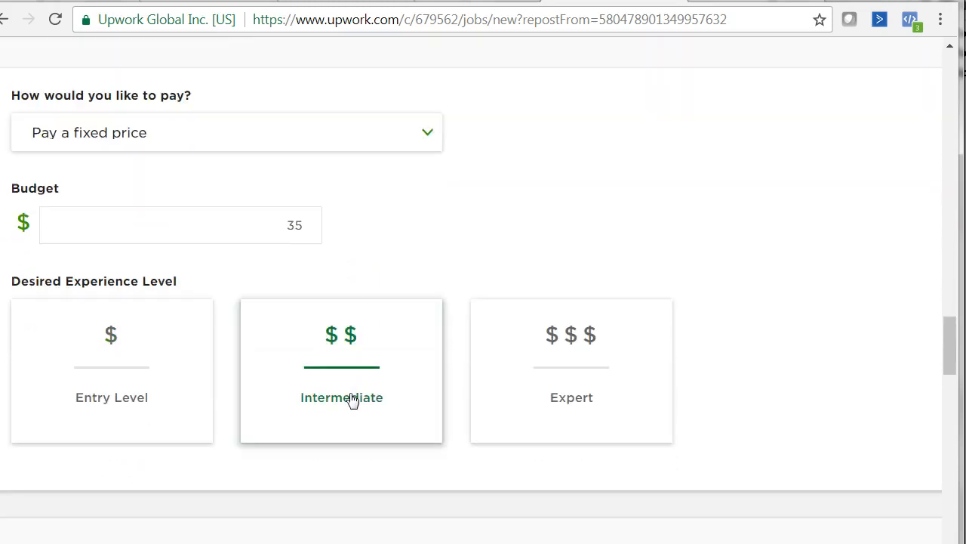
Step: Examine the fixed-price budget amount and the Intermediate option under Desired Experience Level
click(351, 392)
click(353, 375)
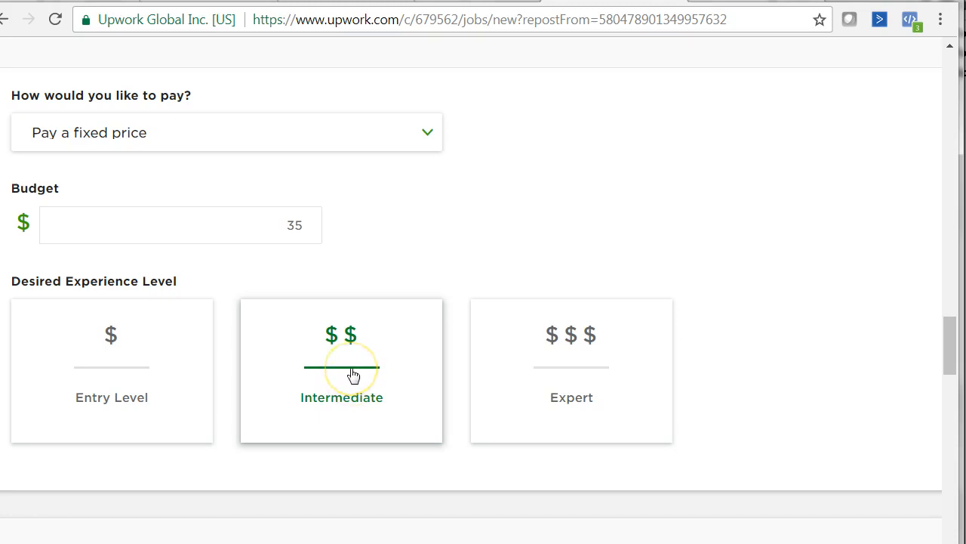
click(384, 328)
click(383, 348)
click(302, 222)
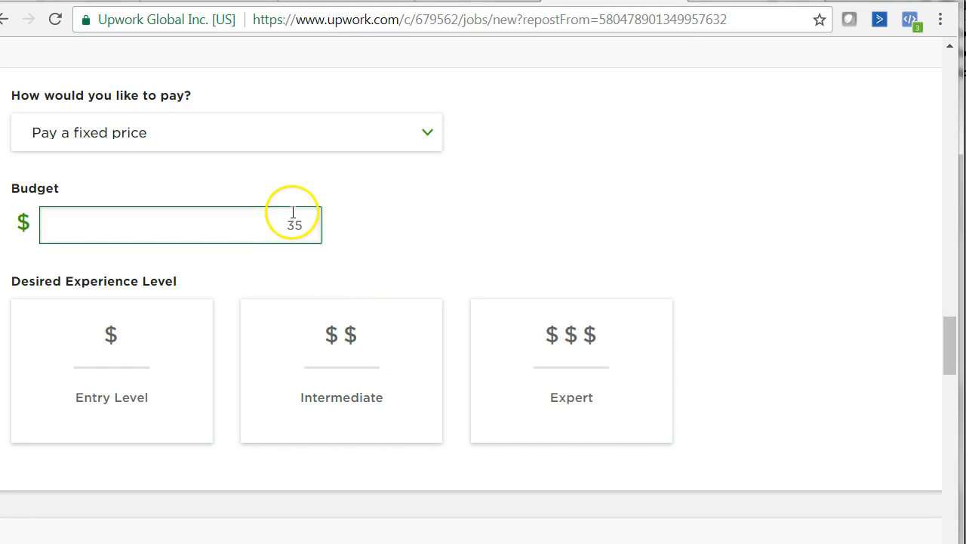
double_click(289, 223)
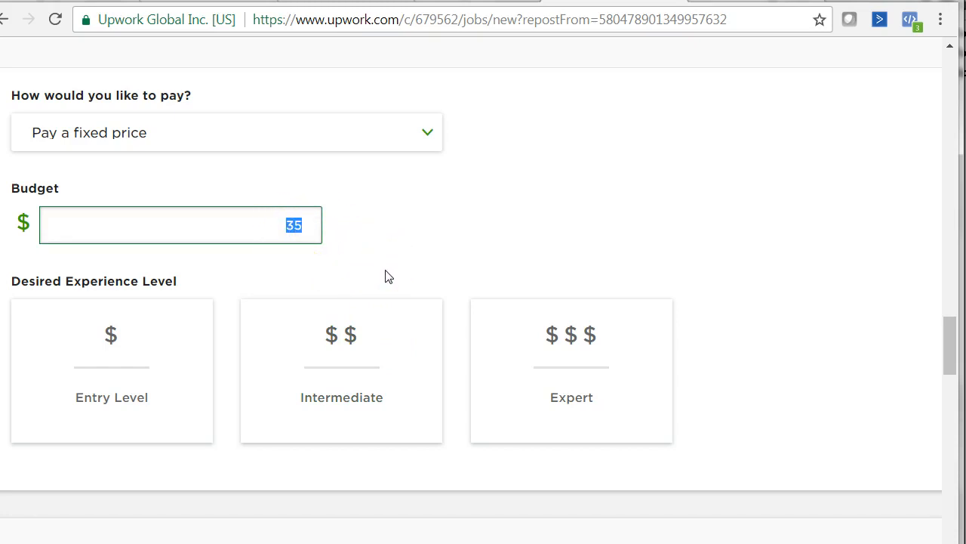
click(345, 404)
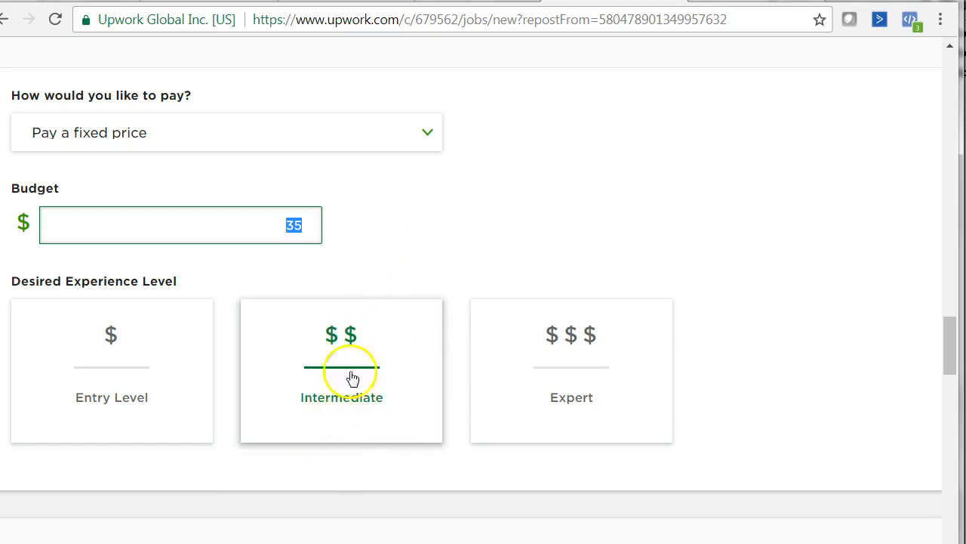
Step: Review the Freelancer Preferences section, from job visibility and invitations to preferred qualifications and screening questions
scroll(462, 280, down, 1)
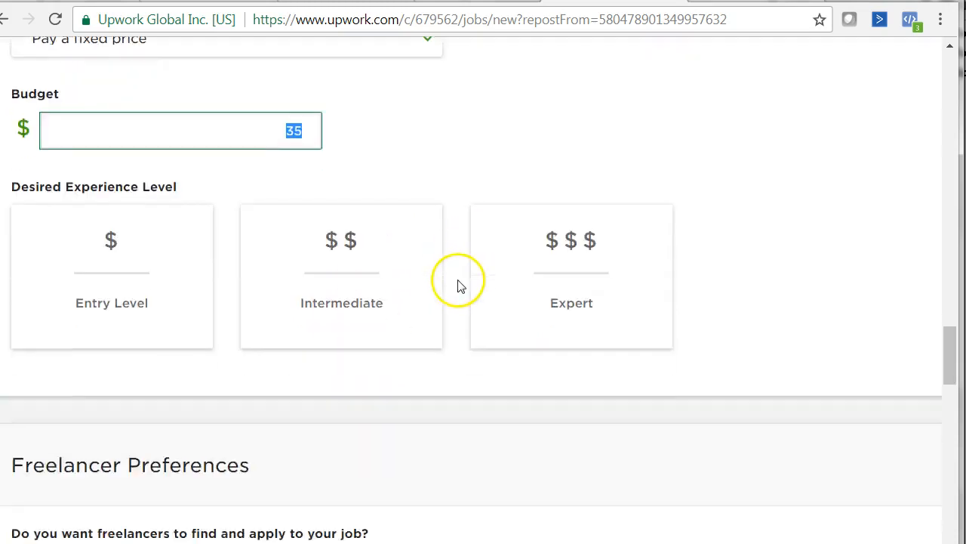
scroll(423, 317, down, 1)
scroll(369, 357, down, 1)
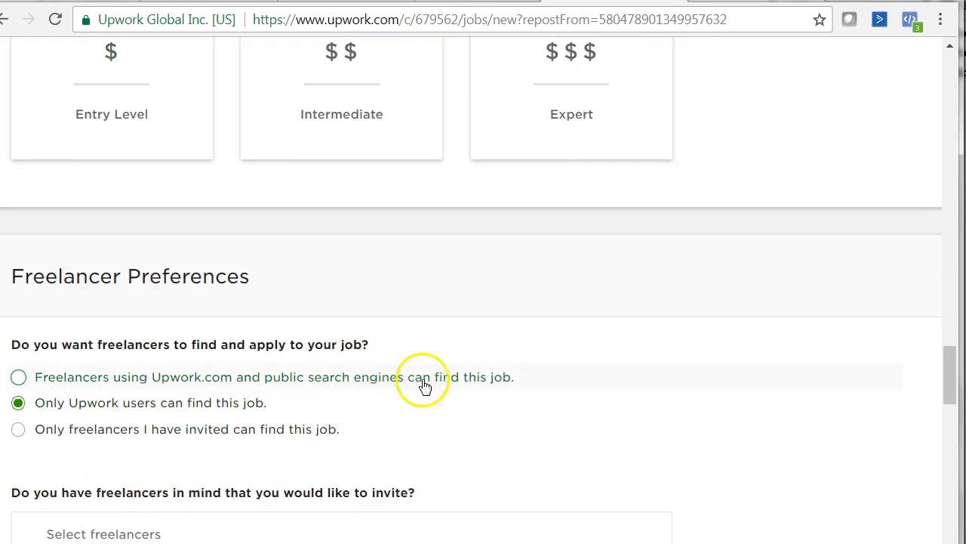
scroll(381, 389, down, 3)
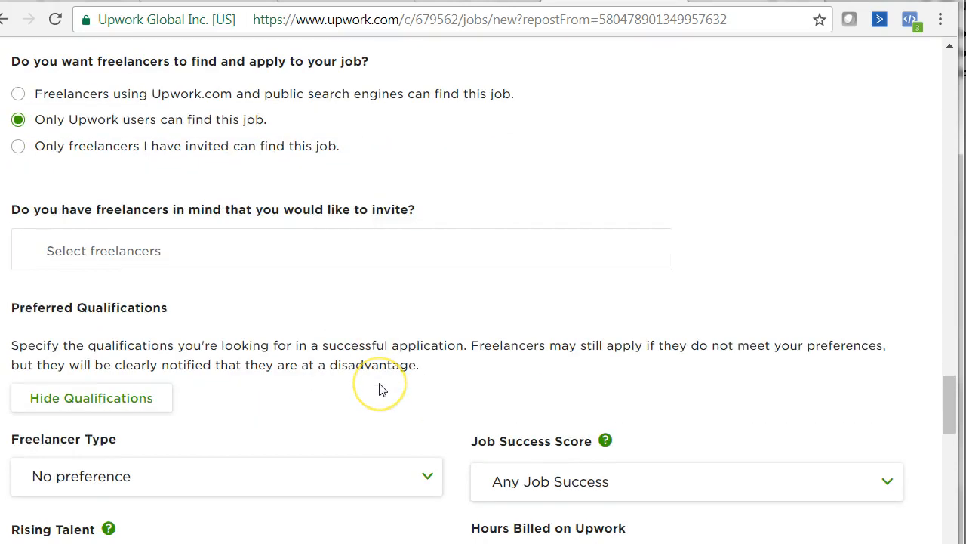
click(396, 249)
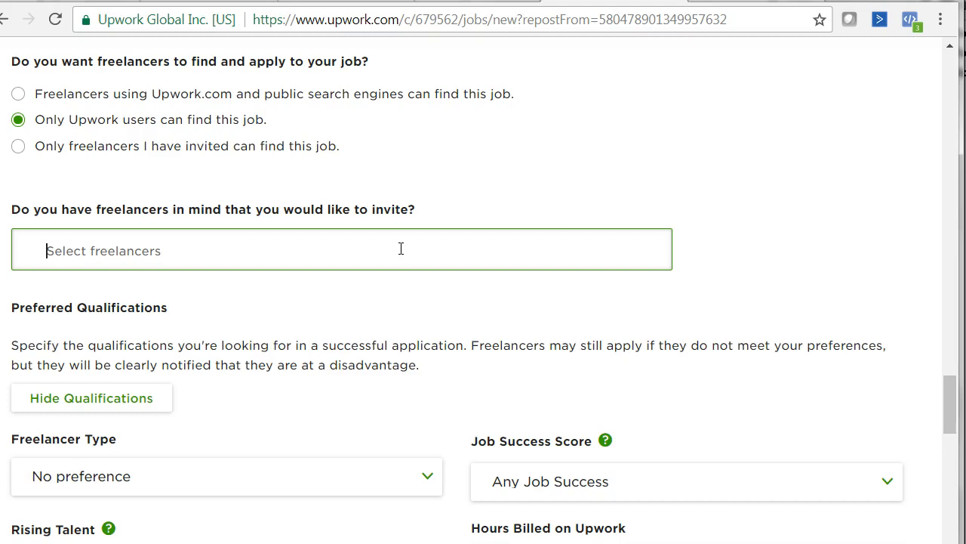
scroll(407, 257, down, 2)
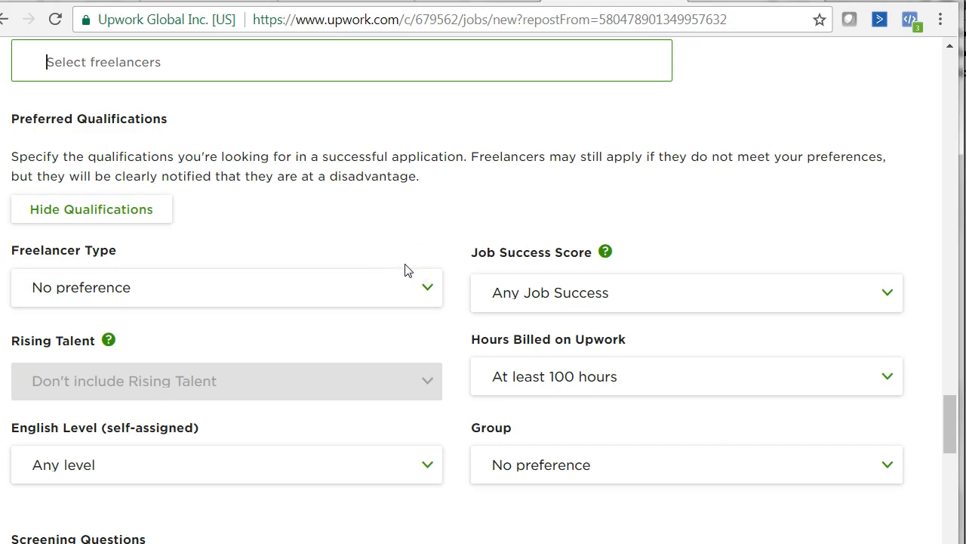
scroll(408, 270, down, 1)
scroll(407, 272, down, 2)
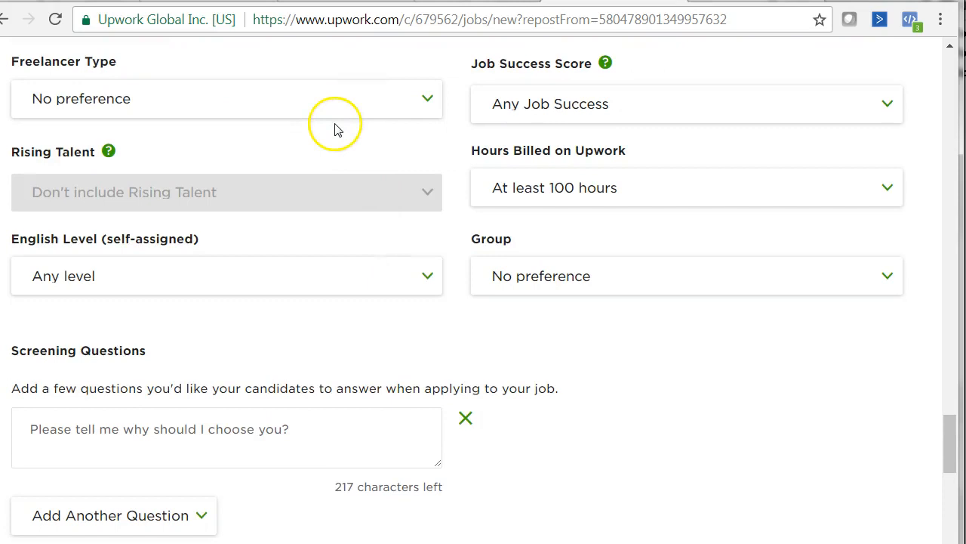
Step: Examine the available choices for Freelancer Type and Job Success Score in the preferred qualifications
click(367, 102)
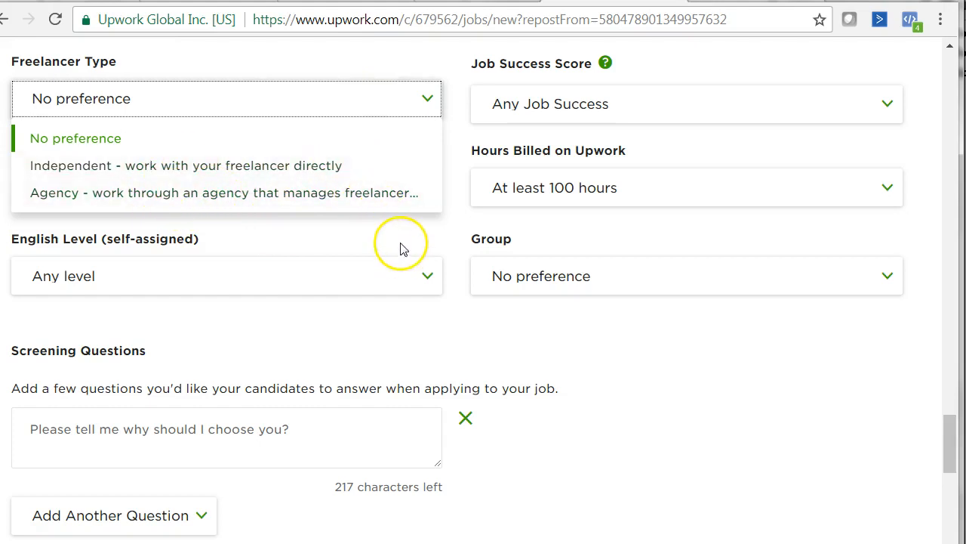
click(250, 239)
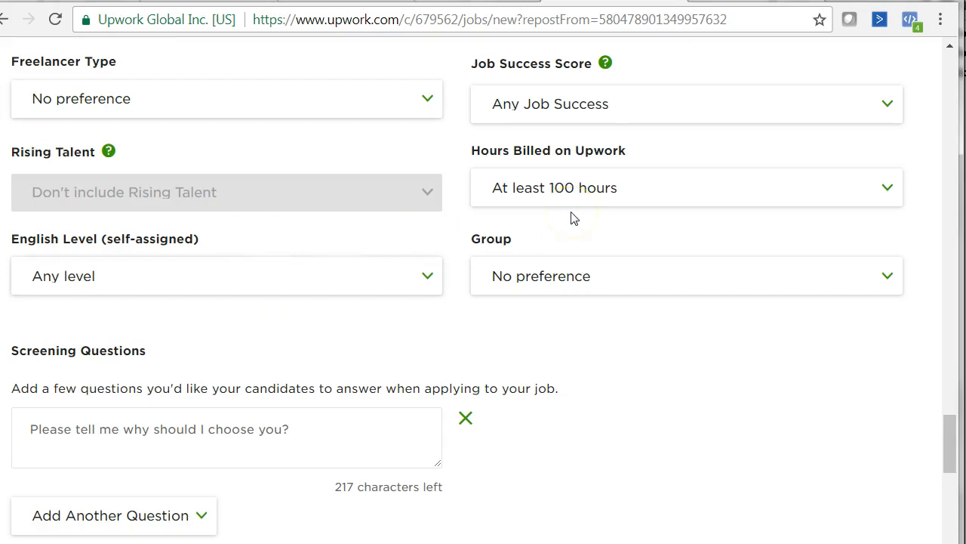
click(734, 116)
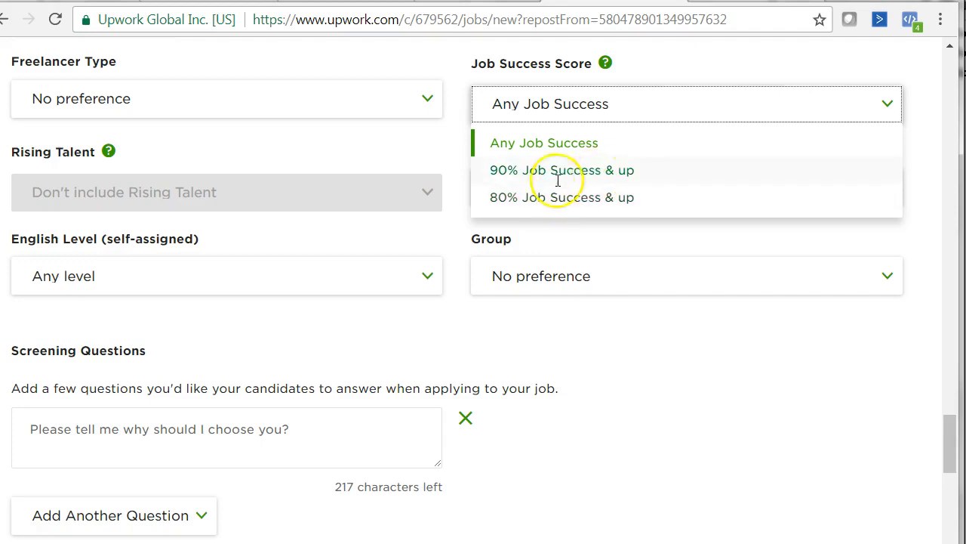
click(740, 72)
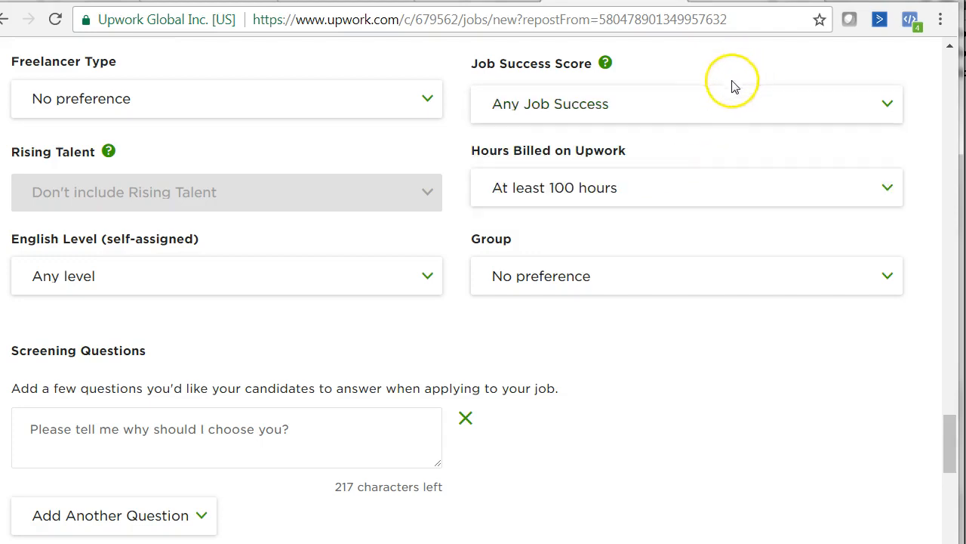
click(712, 121)
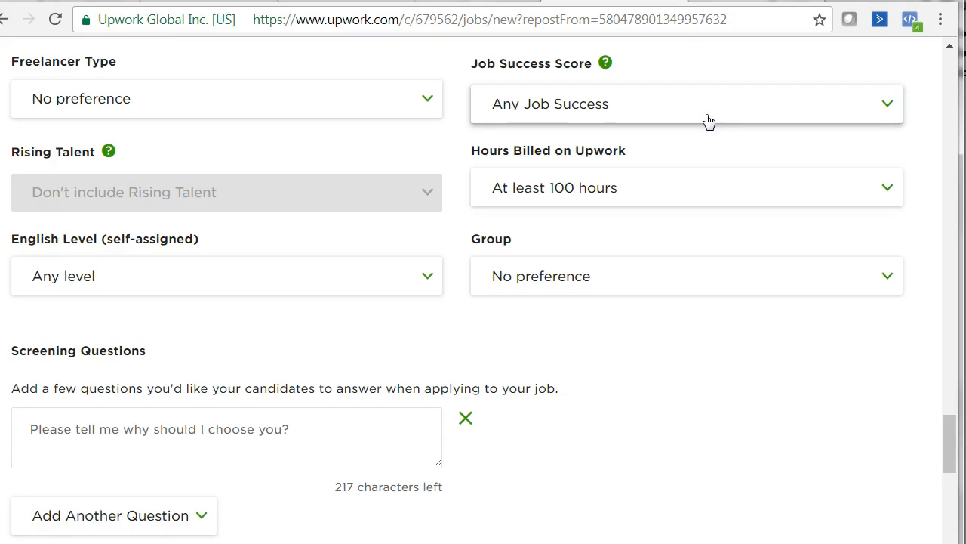
click(676, 133)
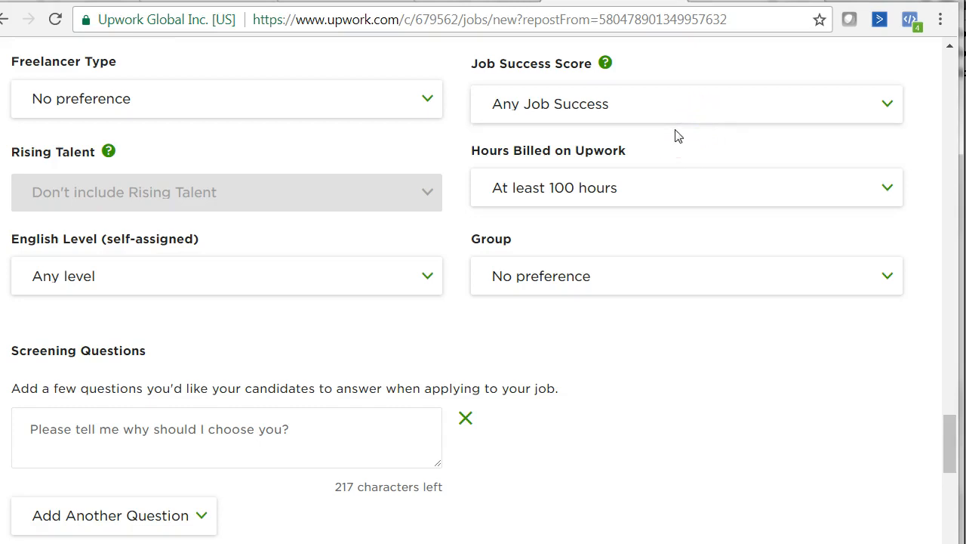
click(652, 105)
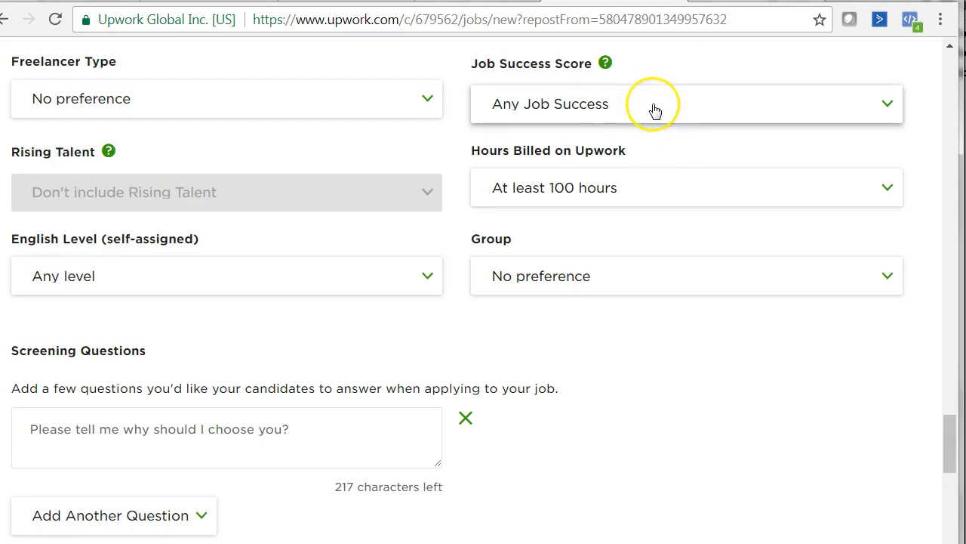
Step: Examine the screening question asking candidates why they should be chosen, along with the cover letter requirement
click(322, 430)
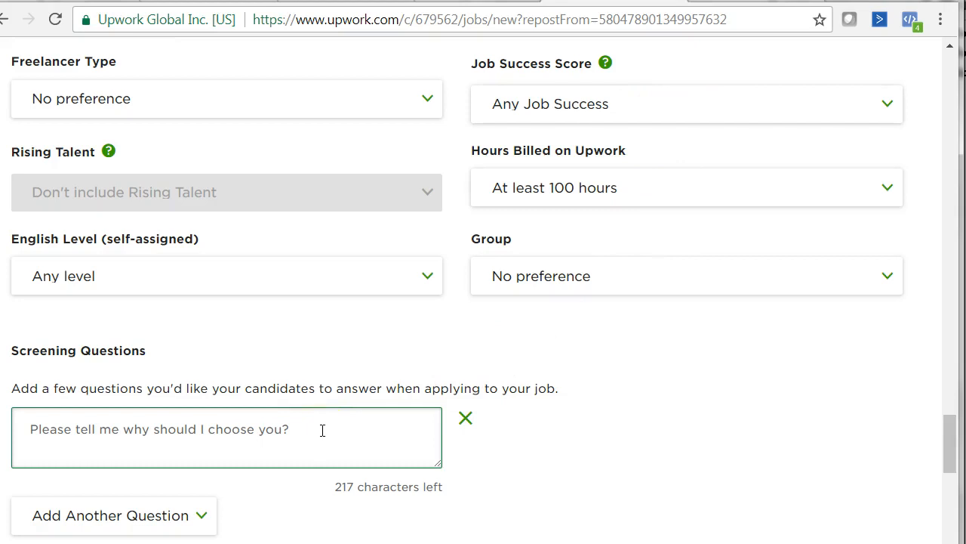
click(363, 365)
scroll(380, 345, down, 3)
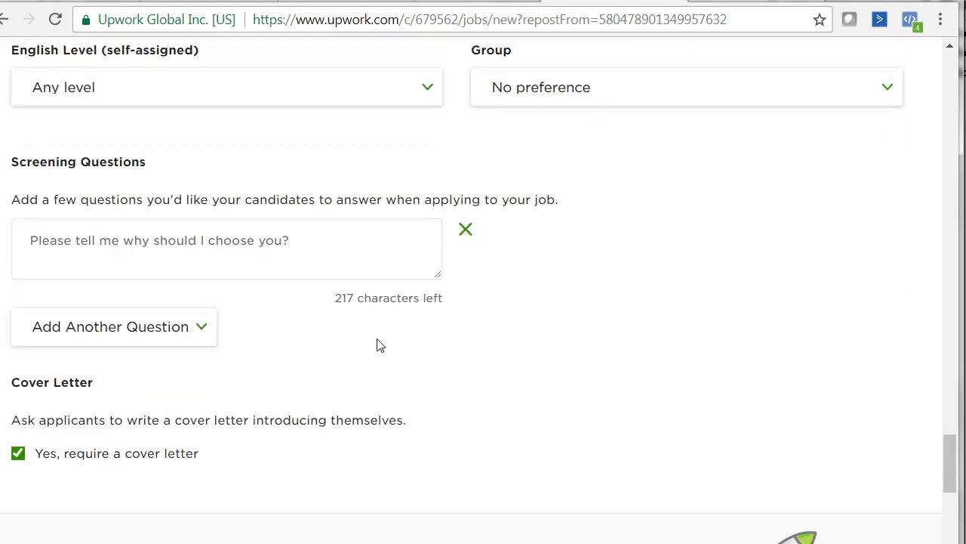
click(286, 243)
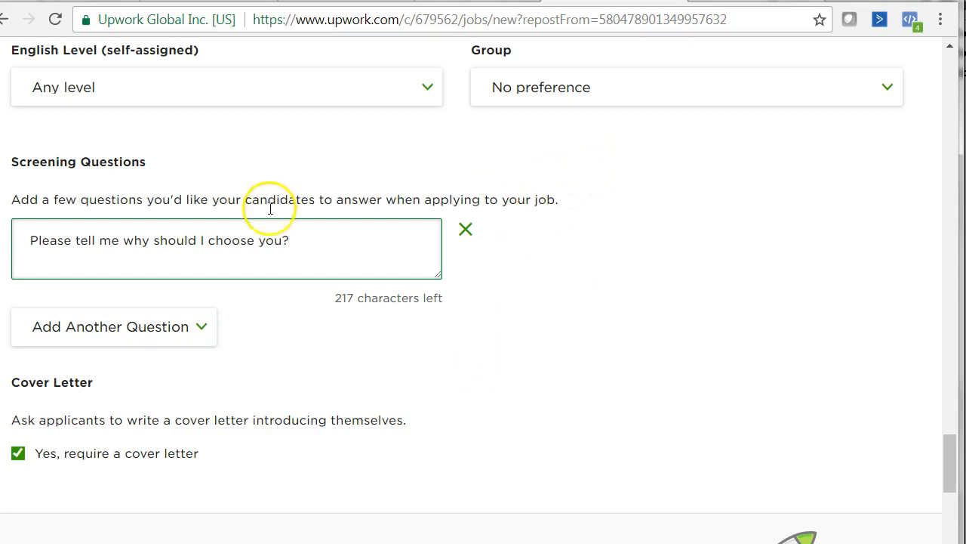
Step: Return to the fixed-price payment settings and examine the Budget amount above the Desired Experience Level options
scroll(253, 198, up, 8)
scroll(253, 200, up, 7)
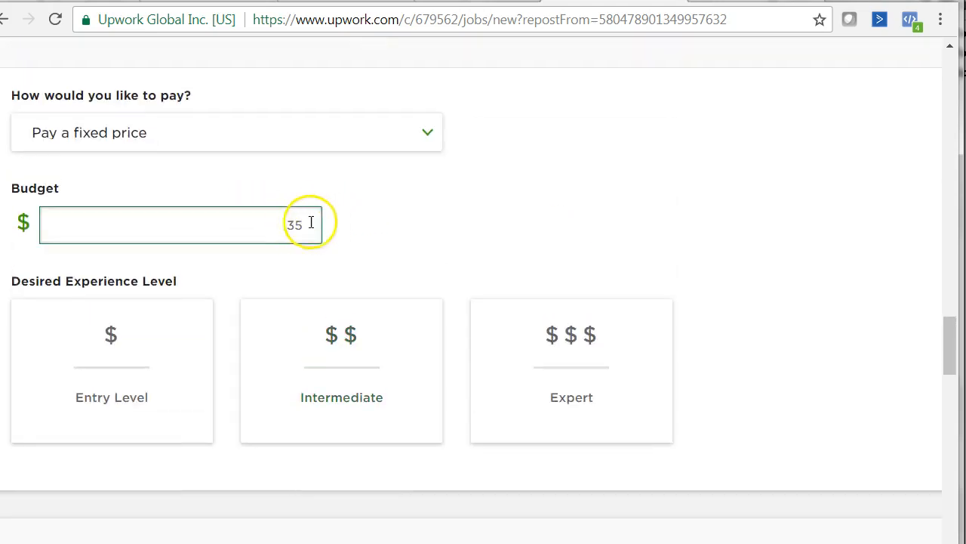
drag(280, 230, 309, 225)
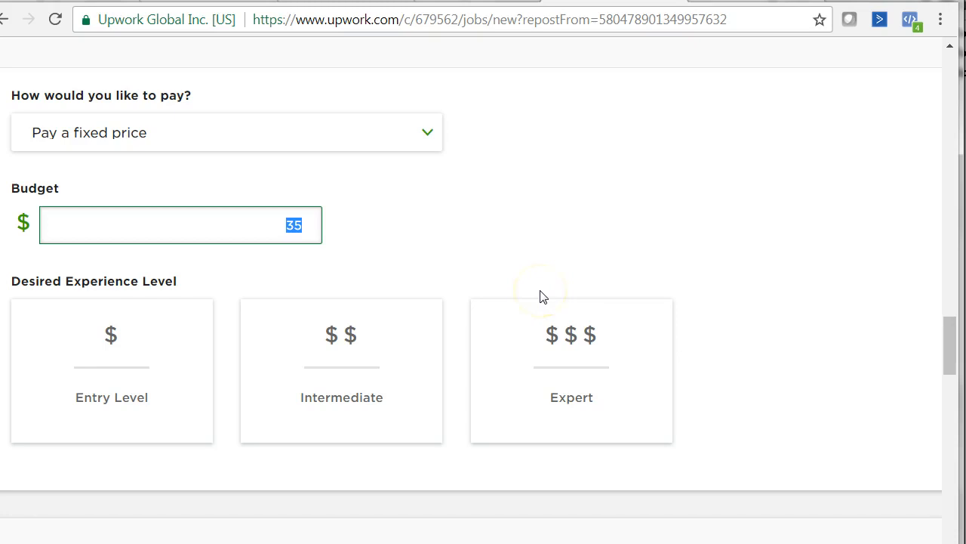
click(534, 204)
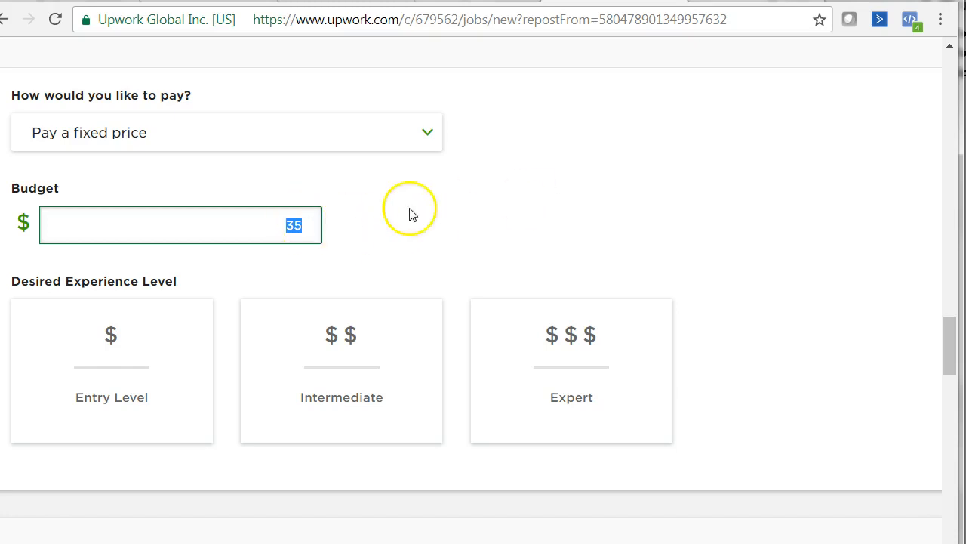
click(272, 229)
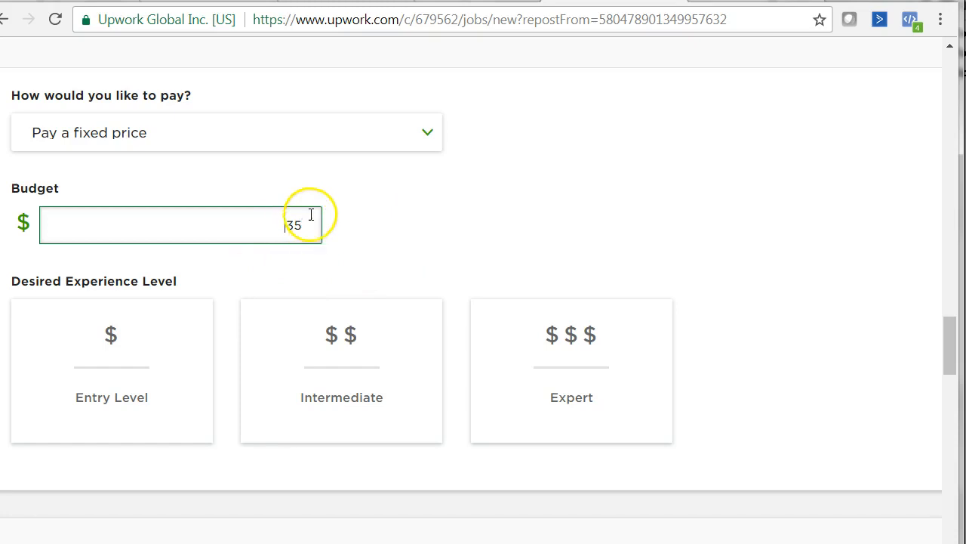
click(278, 210)
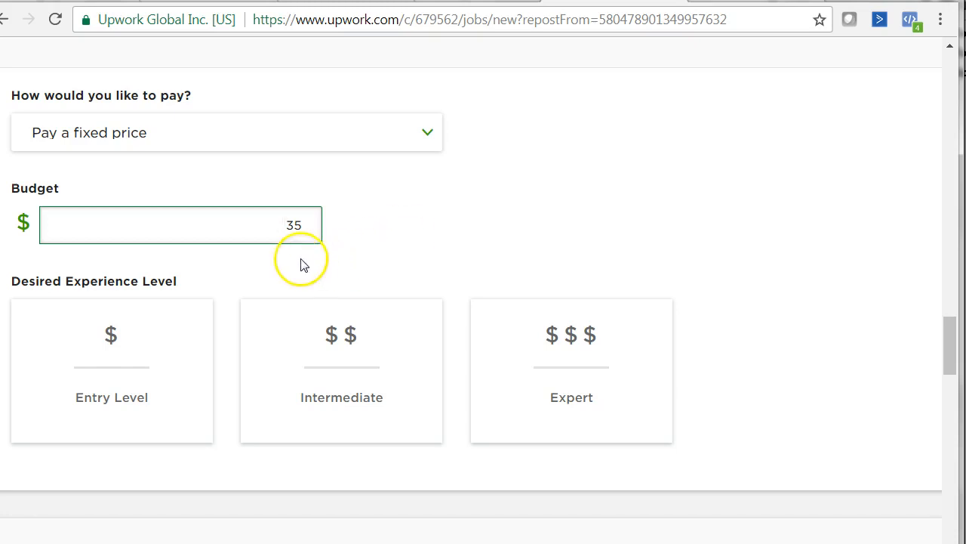
Step: Review the end of the job form, from the job visibility boost and coworker invitation to the posting options
drag(949, 330, 959, 482)
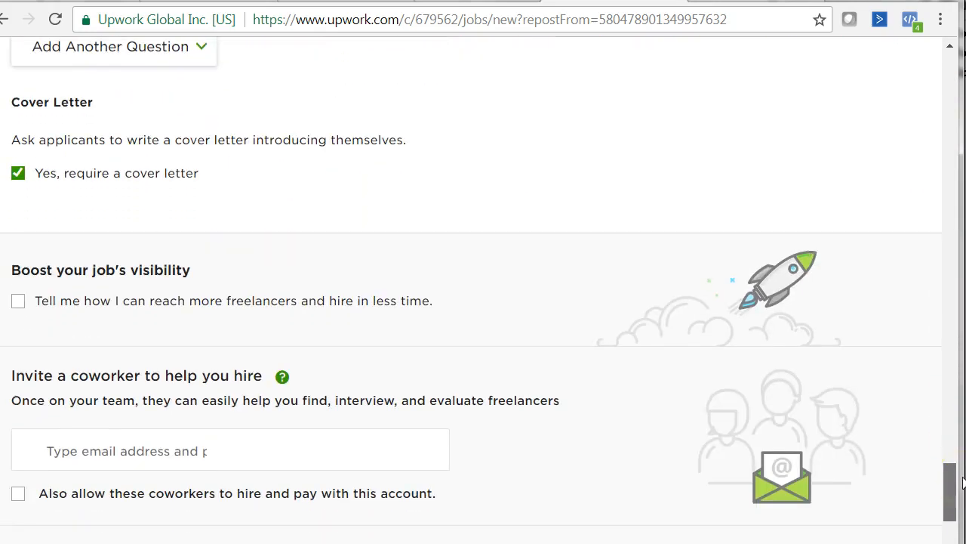
scroll(345, 478, down, 3)
scroll(345, 479, up, 4)
scroll(423, 227, down, 5)
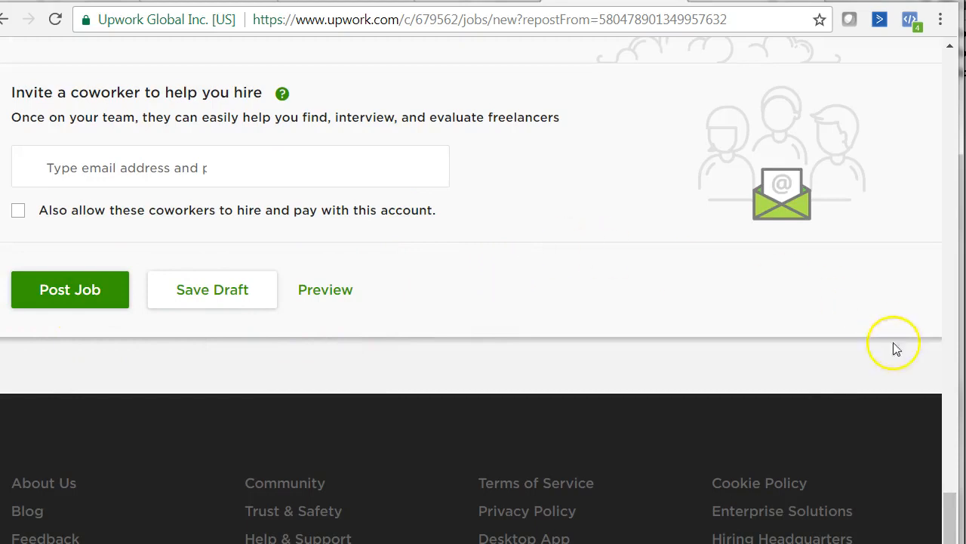
Step: Go back past the preferred qualifications to the Describe the Job section and examine the posting's name and work description
drag(950, 528, 950, 425)
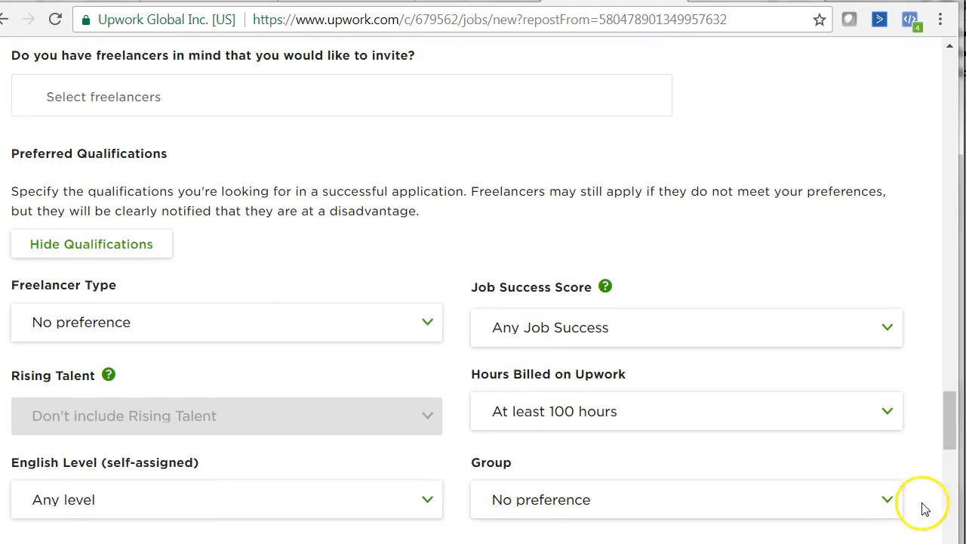
drag(950, 444, 950, 120)
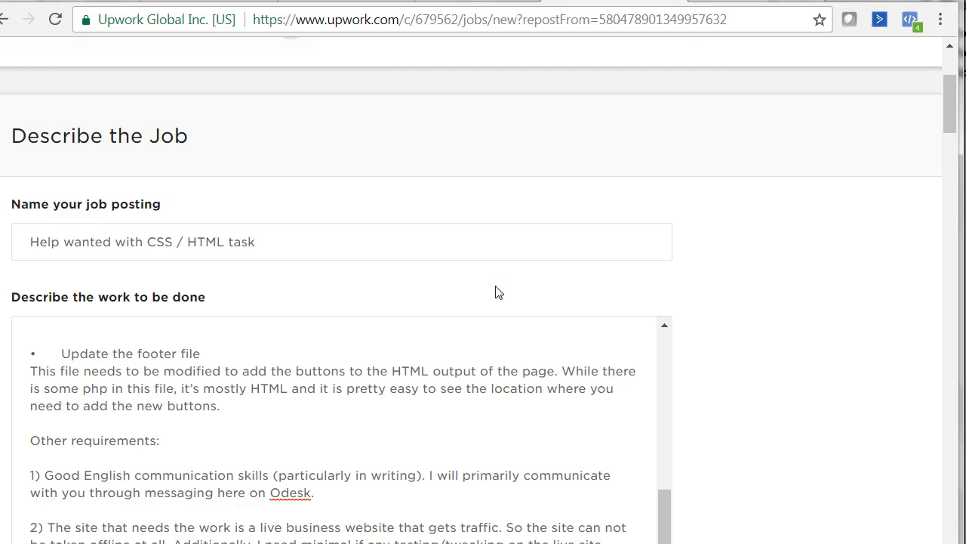
click(334, 471)
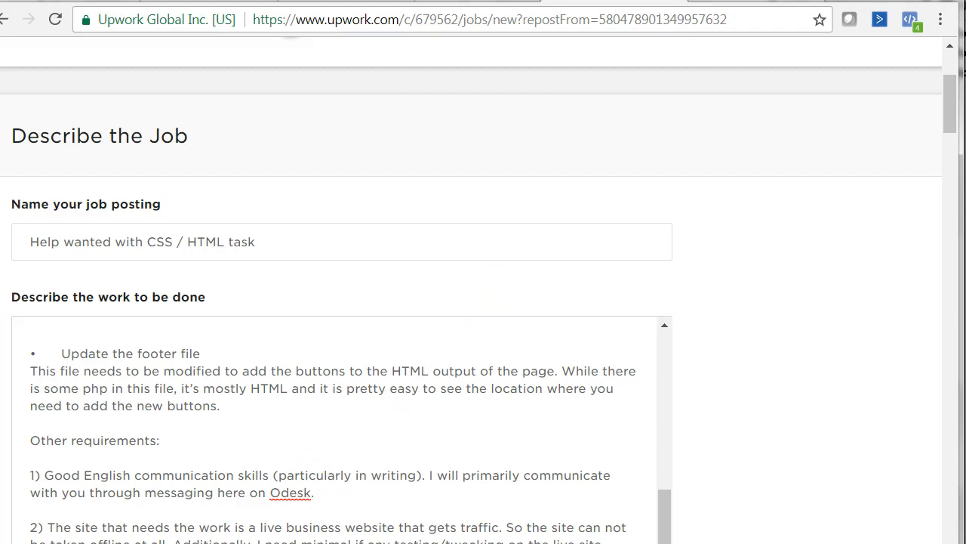